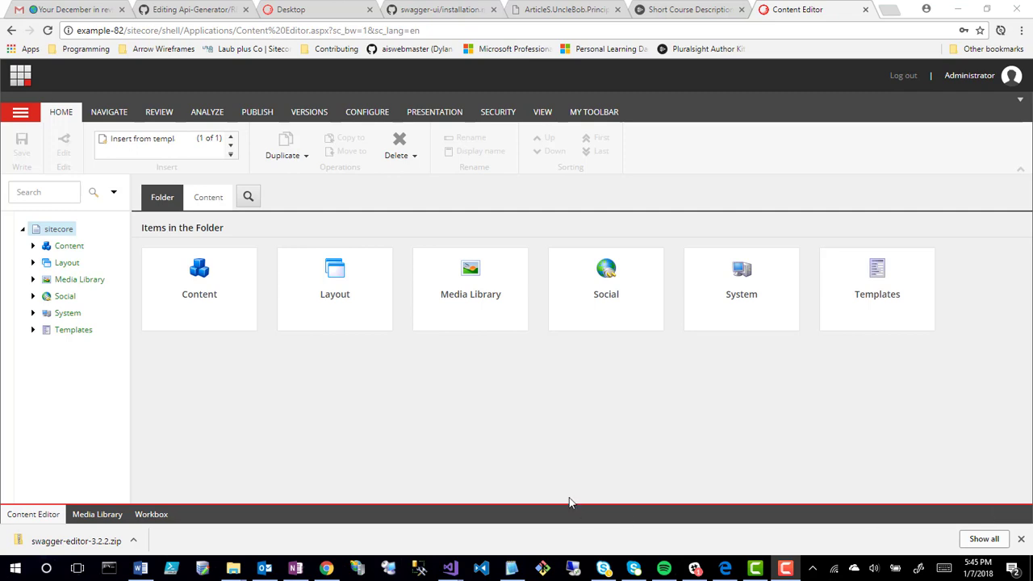
Step: Expand the Content, Example.com and Templates branches of the content tree and open the Home item under Example.com
{"action": "left_click", "coordinate": [32, 246]}
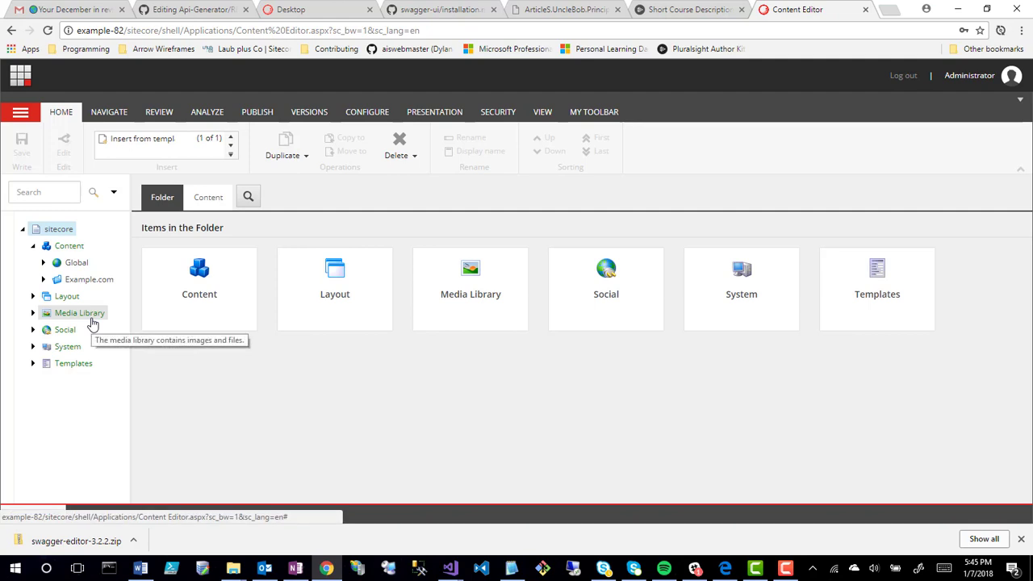
{"action": "left_click", "coordinate": [32, 381]}
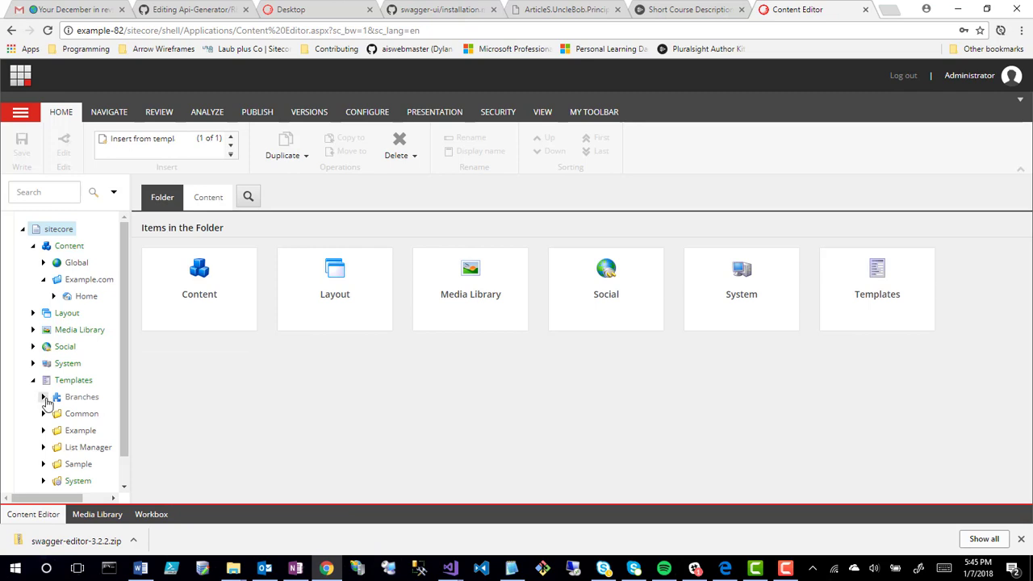
{"action": "scroll", "coordinate": [46, 403], "scroll_direction": "down", "scroll_amount": 1}
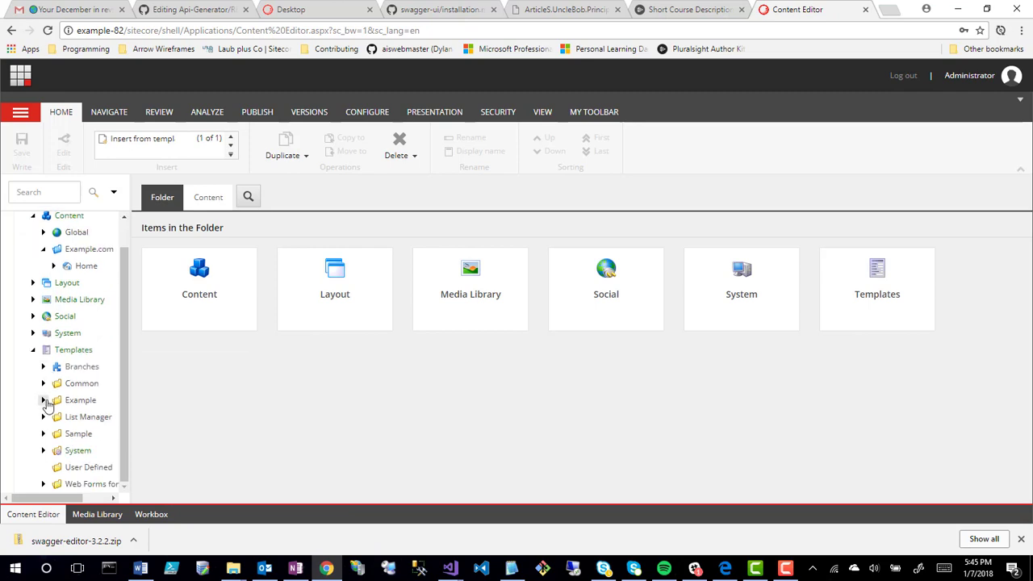
{"action": "left_click", "coordinate": [81, 267]}
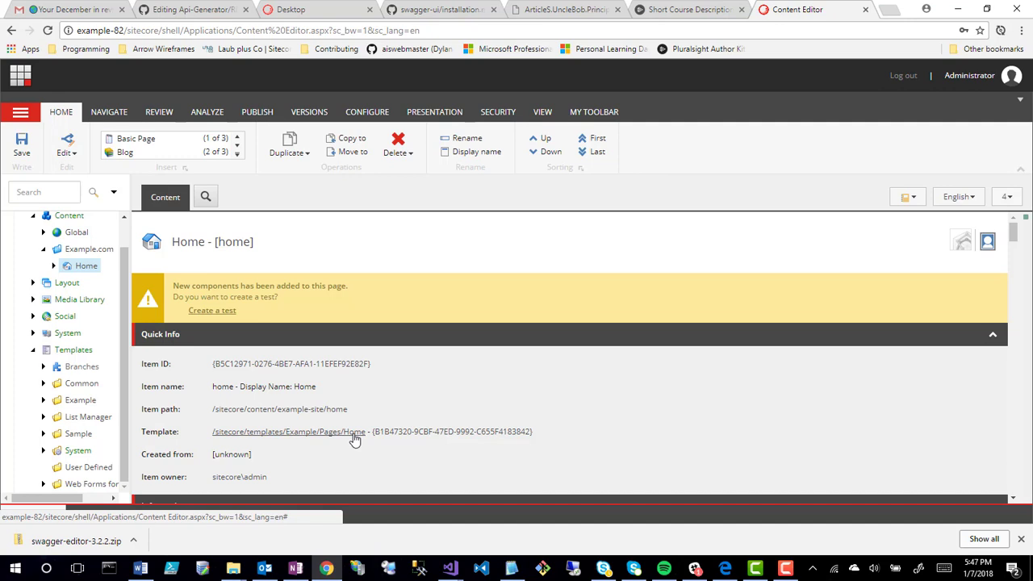
Step: Open the __Standard Values item of the Home template under Templates/Example/Pages and widen the content tree to show full item names
{"action": "left_click", "coordinate": [44, 401]}
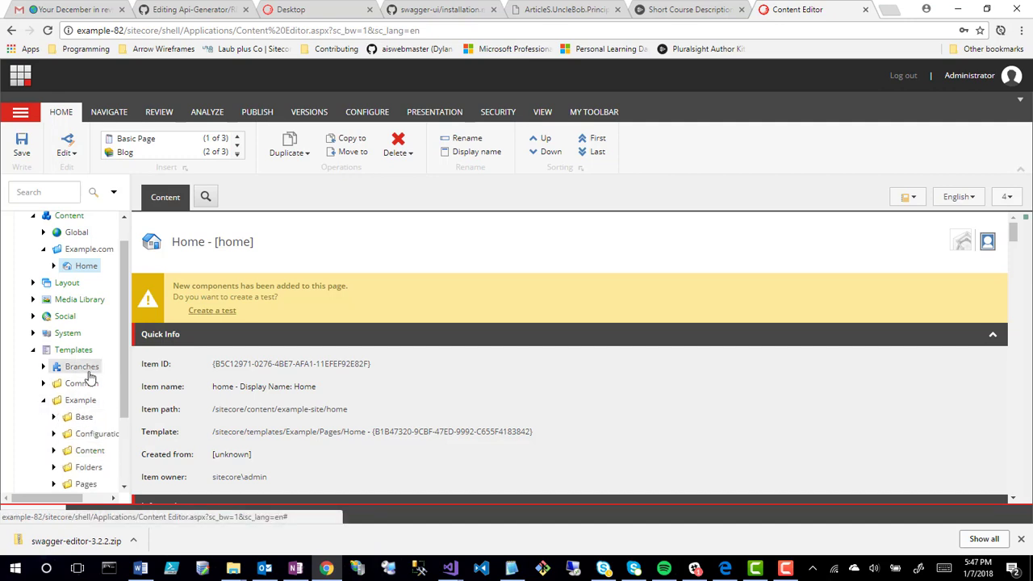
{"action": "scroll", "coordinate": [86, 448], "scroll_direction": "down", "scroll_amount": 1}
{"action": "left_click", "coordinate": [52, 420]}
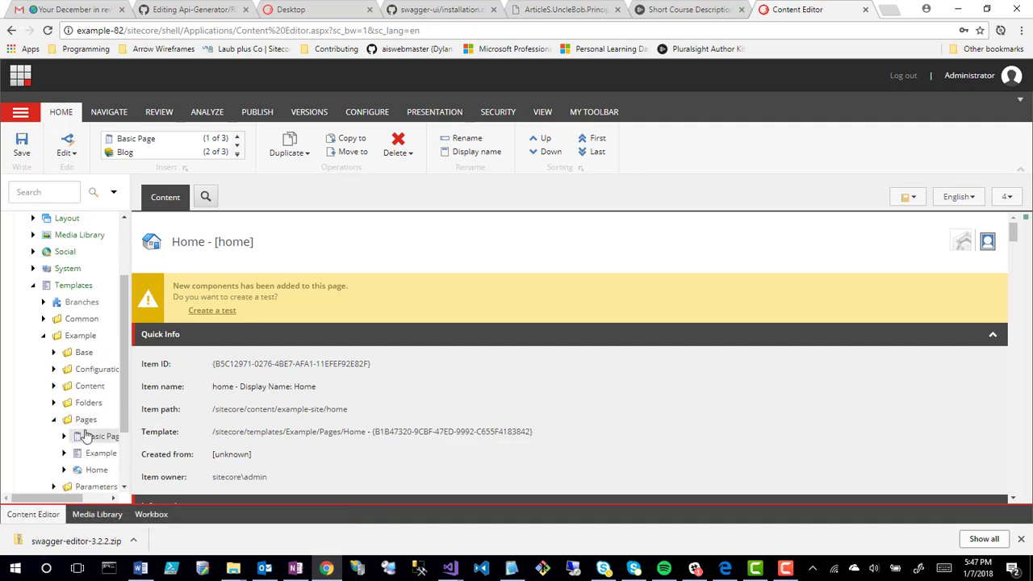
{"action": "scroll", "coordinate": [83, 437], "scroll_direction": "down", "scroll_amount": 1}
{"action": "left_click", "coordinate": [64, 409]}
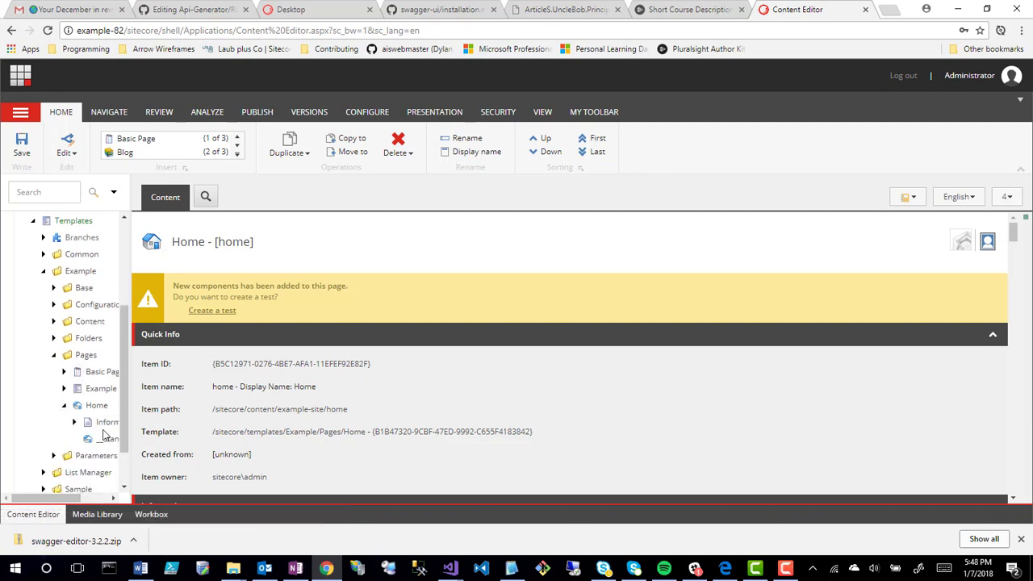
{"action": "left_click", "coordinate": [103, 442]}
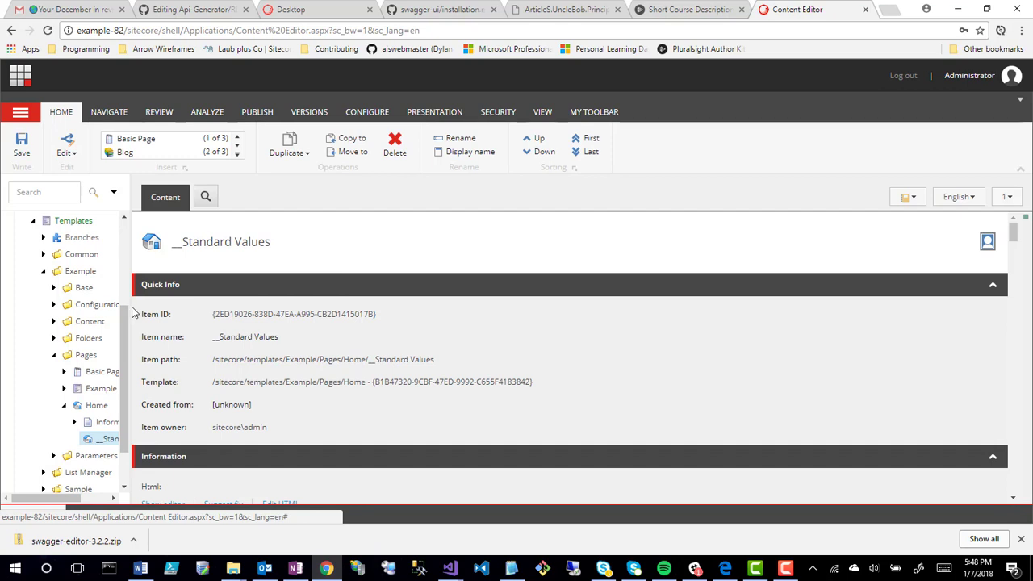
{"action": "left_click_drag", "start_coordinate": [128, 309], "coordinate": [169, 309]}
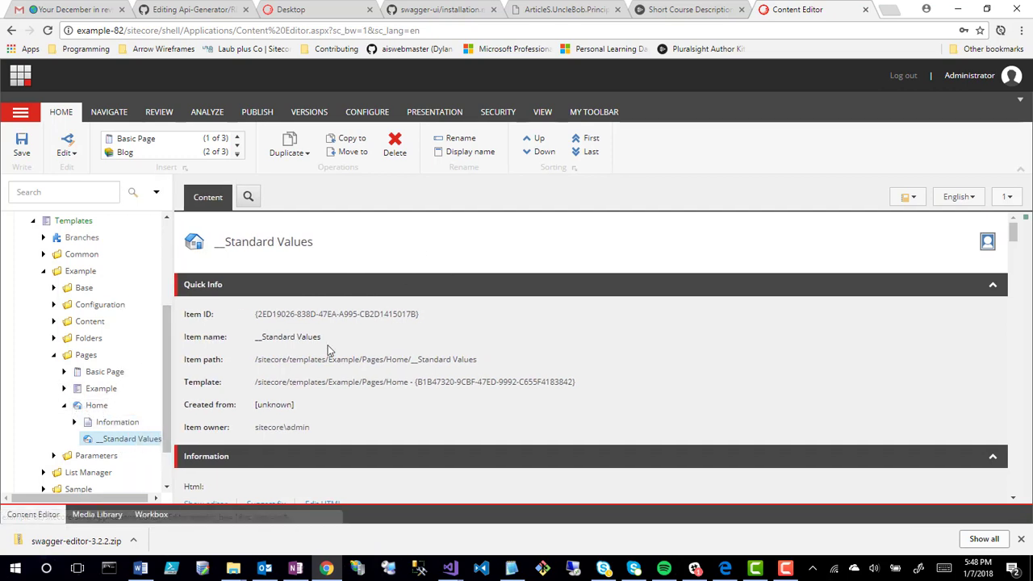
{"action": "scroll", "coordinate": [105, 367], "scroll_direction": "up", "scroll_amount": 5}
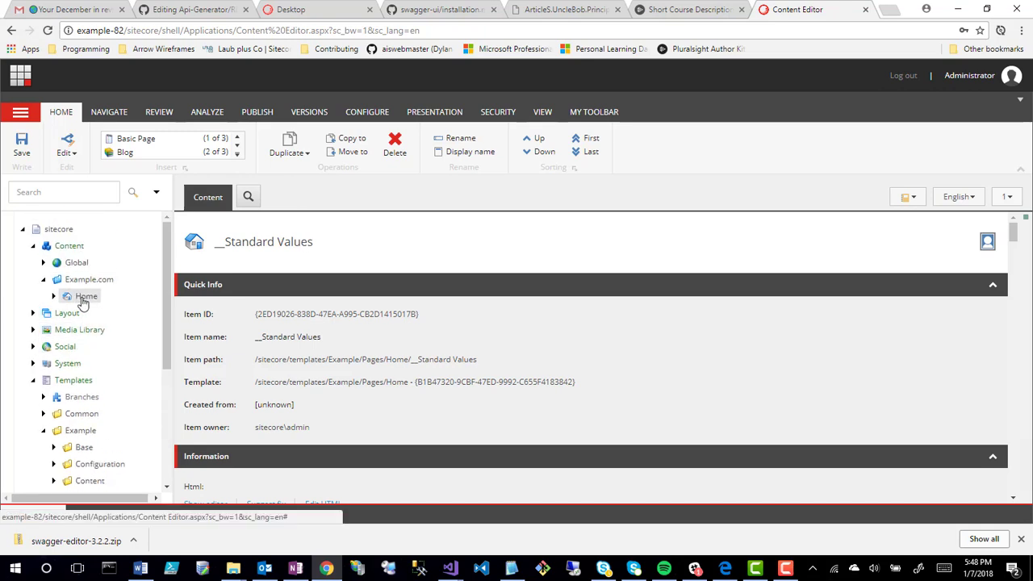
{"action": "scroll", "coordinate": [60, 482], "scroll_direction": "down", "scroll_amount": 5}
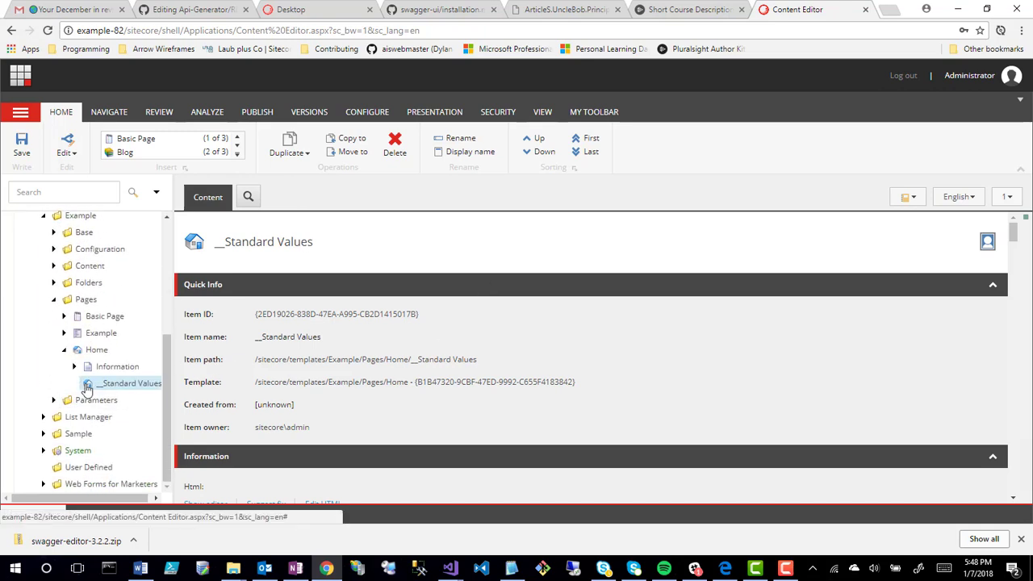
Step: Open the layout details of the Home template's __Standard Values and compare the Final Layout with the Shared Layout across devices
{"action": "left_click", "coordinate": [421, 114]}
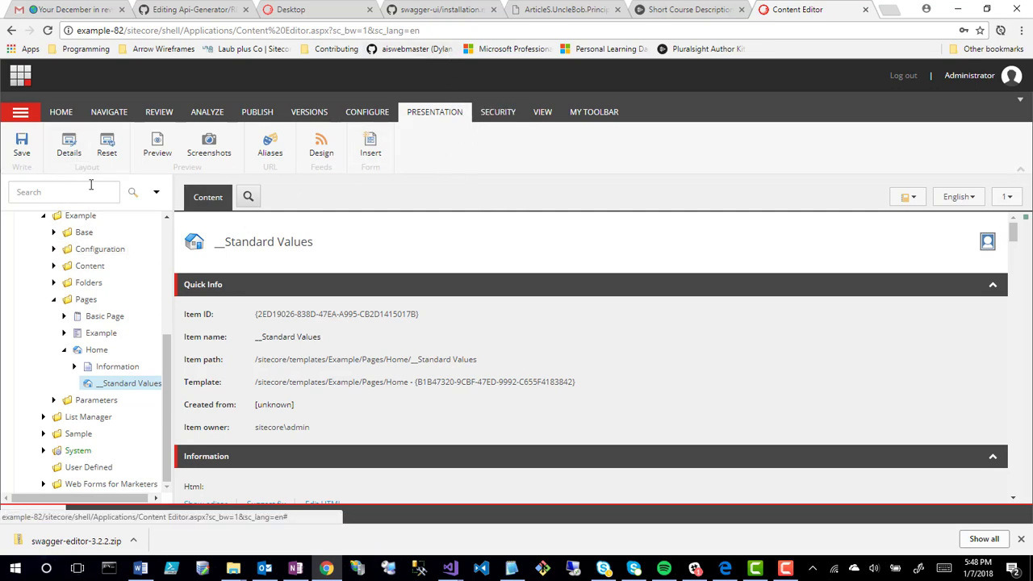
{"action": "left_click", "coordinate": [69, 147]}
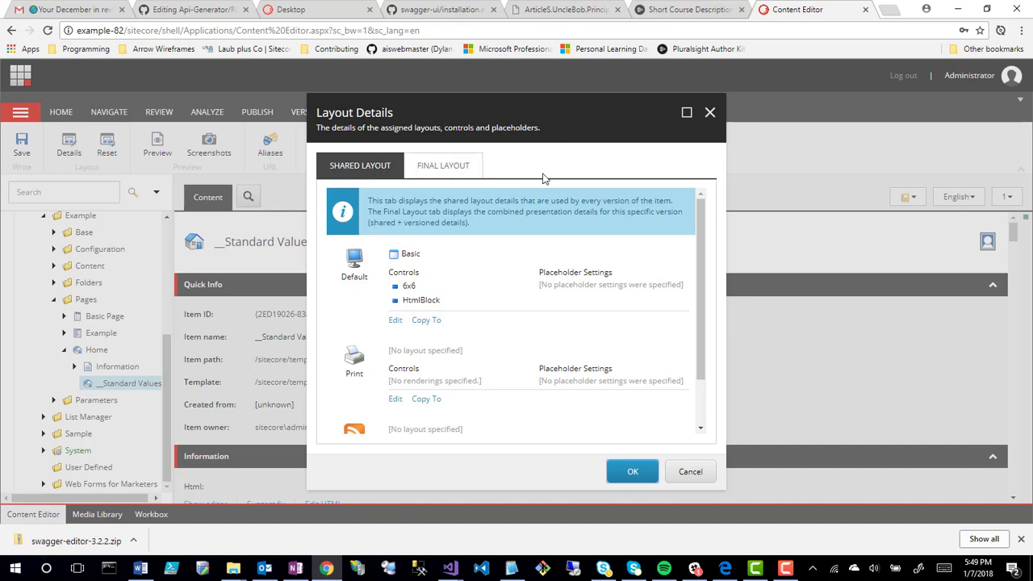
{"action": "left_click", "coordinate": [442, 171]}
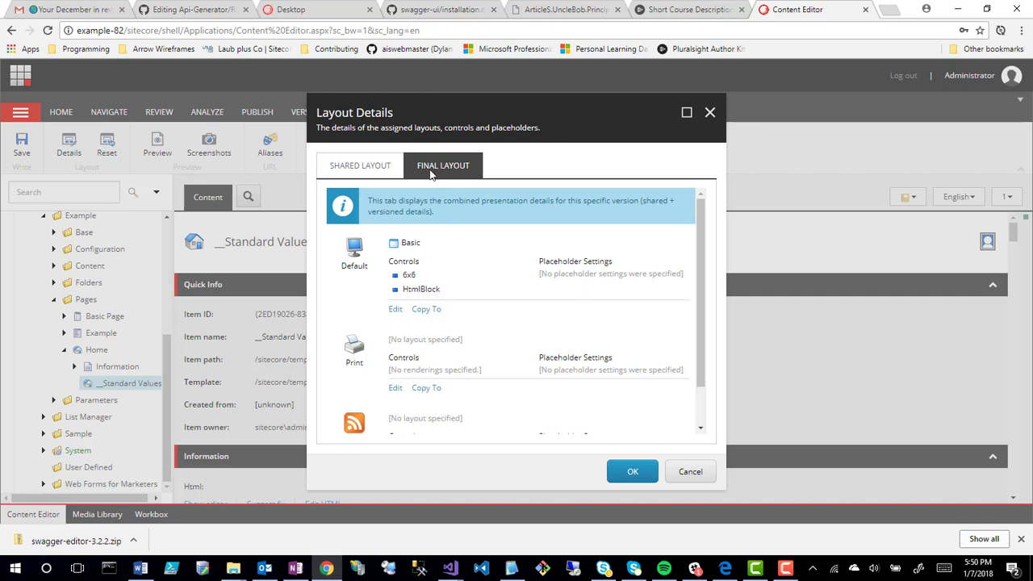
{"action": "left_click", "coordinate": [338, 168]}
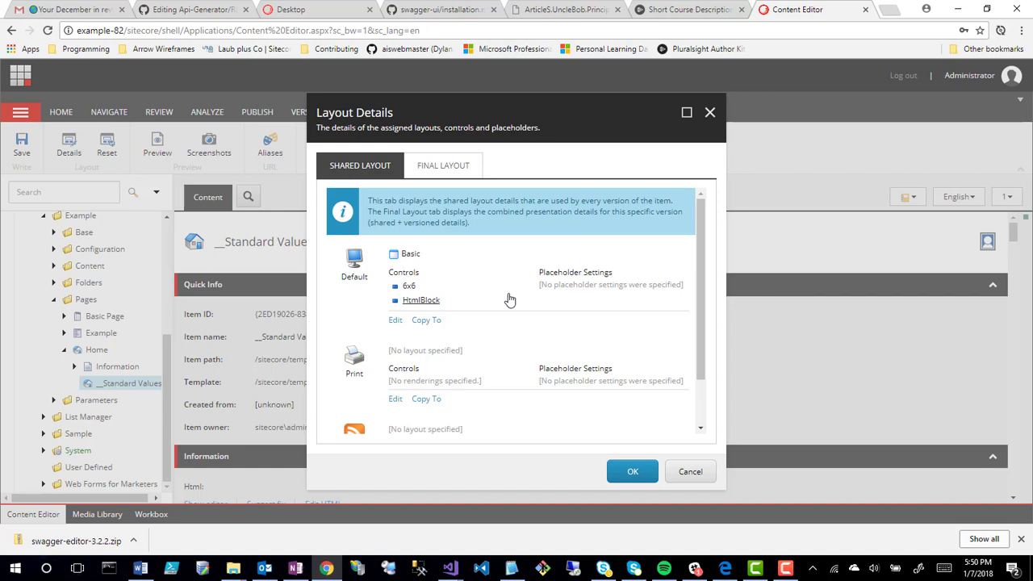
{"action": "scroll", "coordinate": [333, 286], "scroll_direction": "down", "scroll_amount": 1}
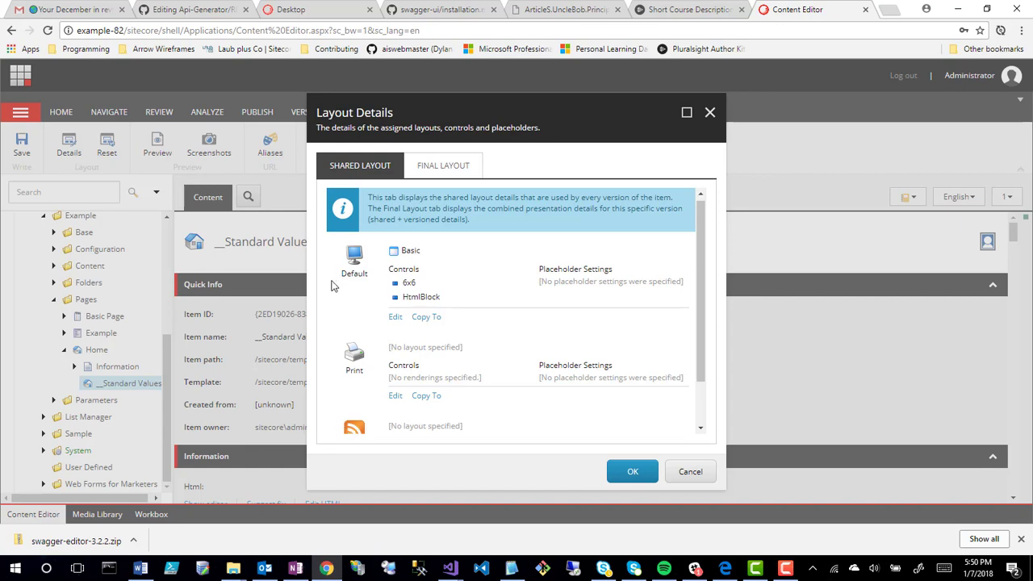
{"action": "scroll", "coordinate": [333, 287], "scroll_direction": "down", "scroll_amount": 1}
{"action": "scroll", "coordinate": [334, 288], "scroll_direction": "up", "scroll_amount": 1}
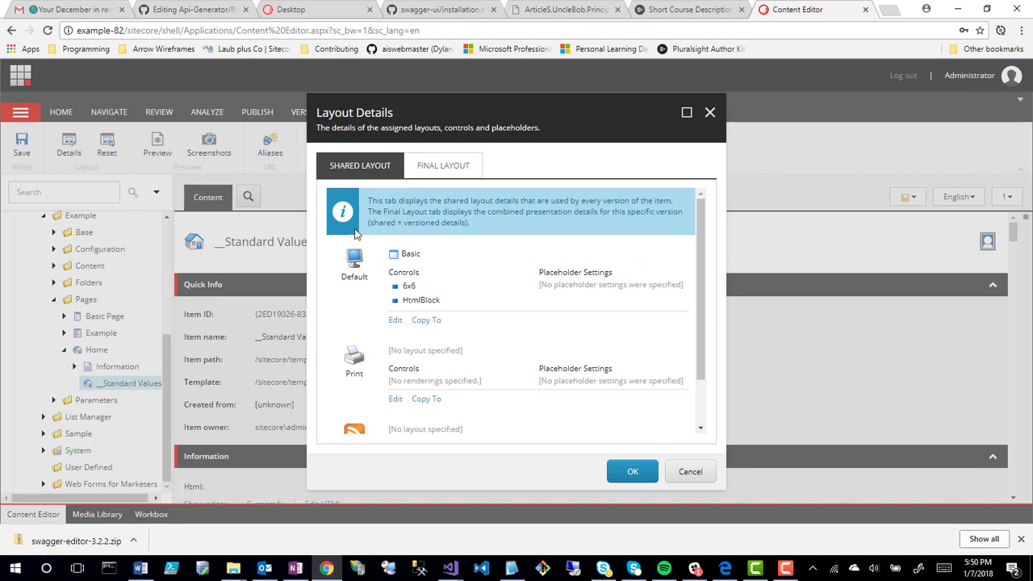
{"action": "scroll", "coordinate": [343, 301], "scroll_direction": "down", "scroll_amount": 1}
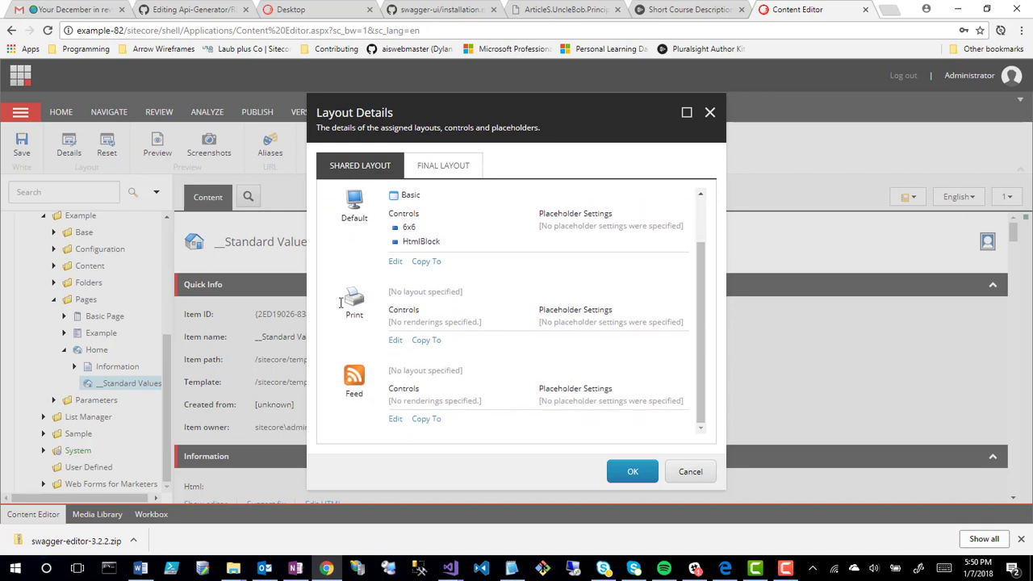
{"action": "scroll", "coordinate": [365, 238], "scroll_direction": "up", "scroll_amount": 1}
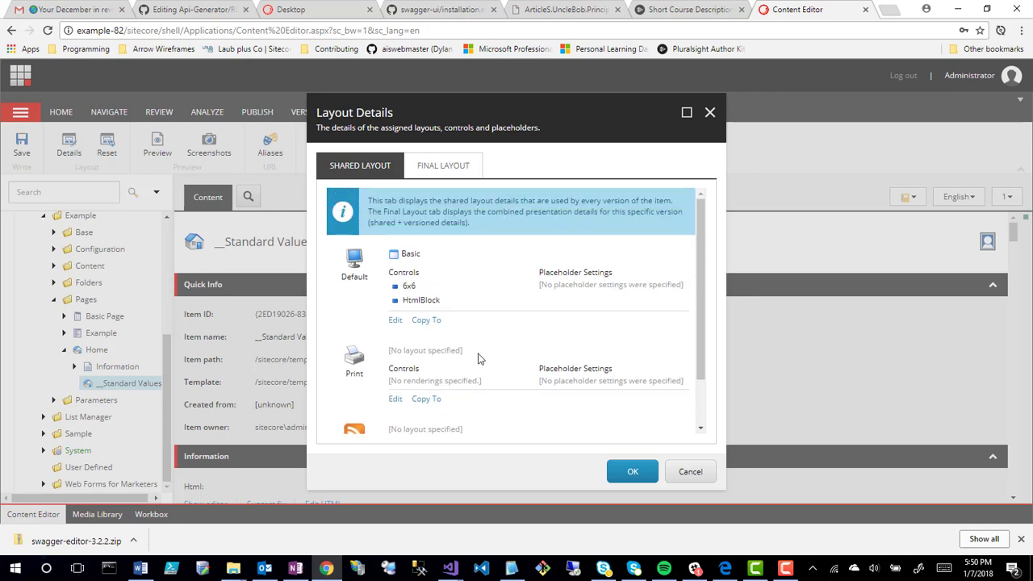
Step: Open the Default device of the shared layout for editing and show the available layouts
{"action": "scroll", "coordinate": [434, 349], "scroll_direction": "down", "scroll_amount": 1}
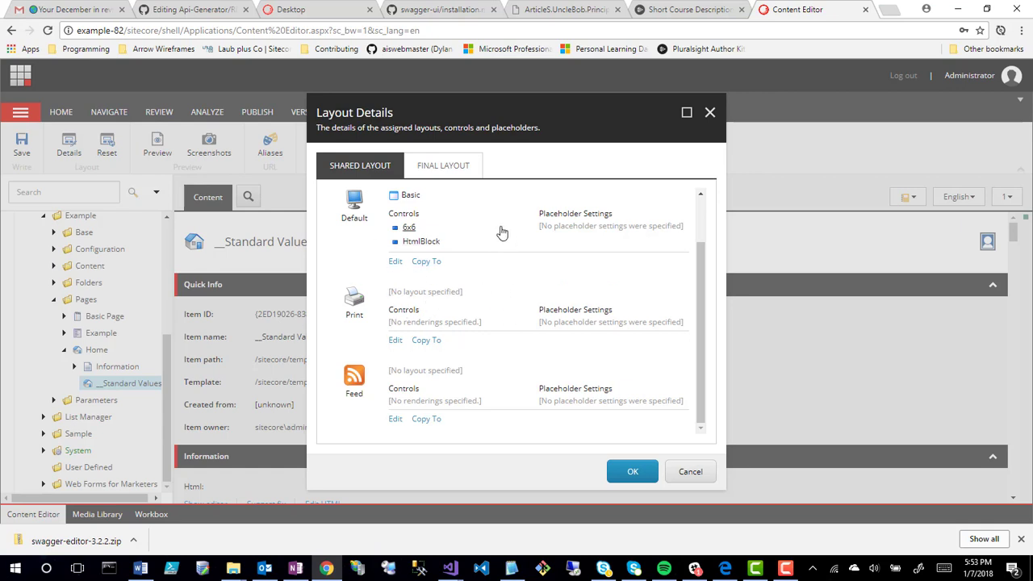
{"action": "scroll", "coordinate": [380, 257], "scroll_direction": "up", "scroll_amount": 1}
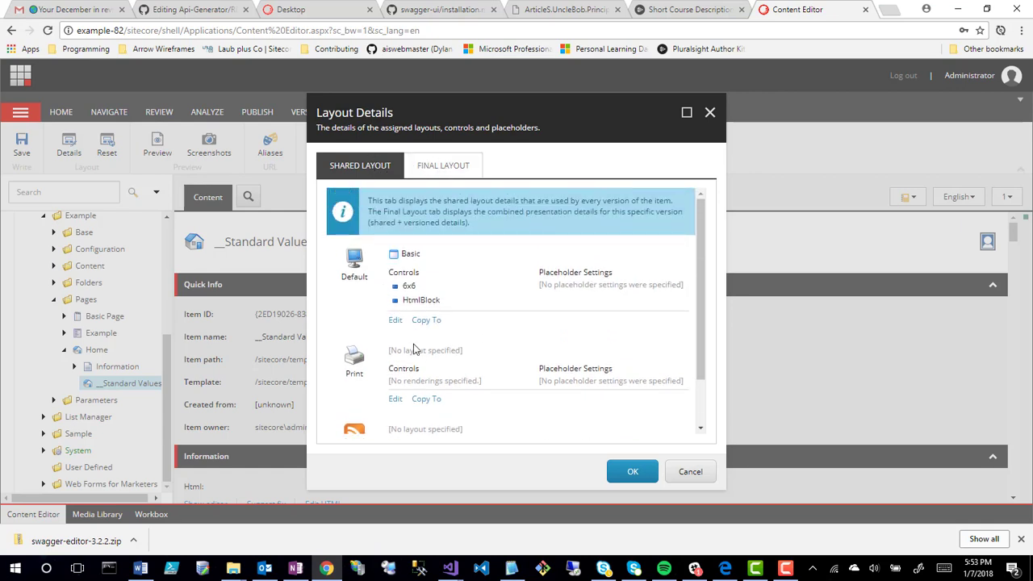
{"action": "scroll", "coordinate": [411, 324], "scroll_direction": "down", "scroll_amount": 1}
{"action": "scroll", "coordinate": [379, 275], "scroll_direction": "up", "scroll_amount": 1}
{"action": "left_click", "coordinate": [395, 320]}
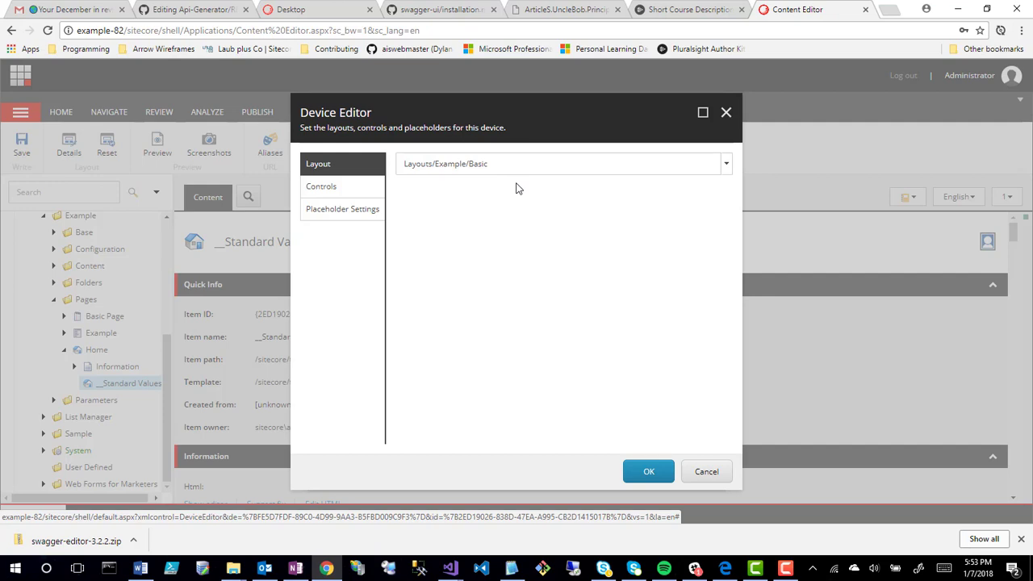
{"action": "left_click", "coordinate": [635, 171]}
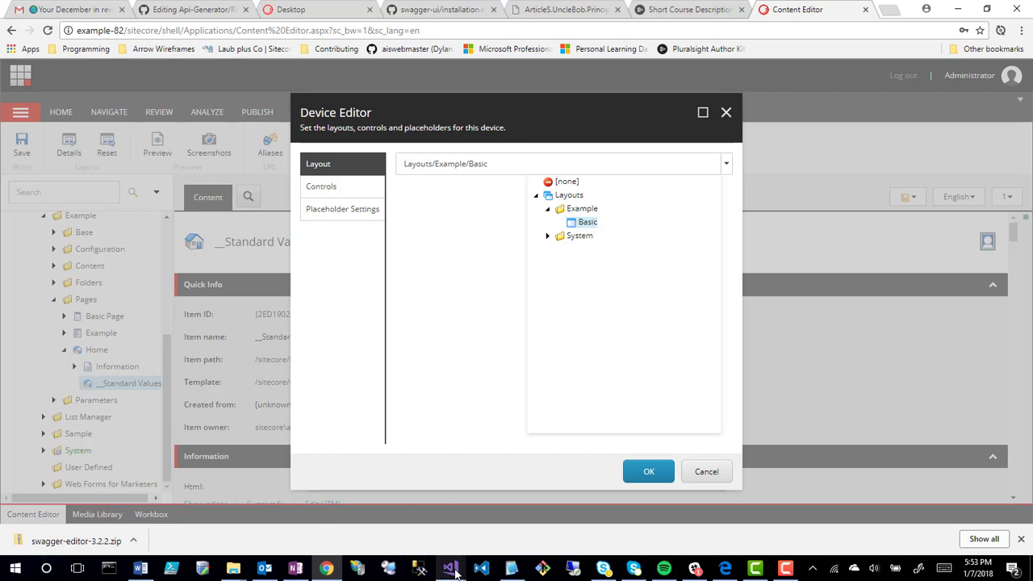
Step: Switch to the Example solution in Visual Studio and examine Basic.cshtml's HTML skeleton, its script bundle line and the Page.Grid placeholder
{"action": "mouse_move", "coordinate": [450, 568]}
{"action": "left_click", "coordinate": [536, 516]}
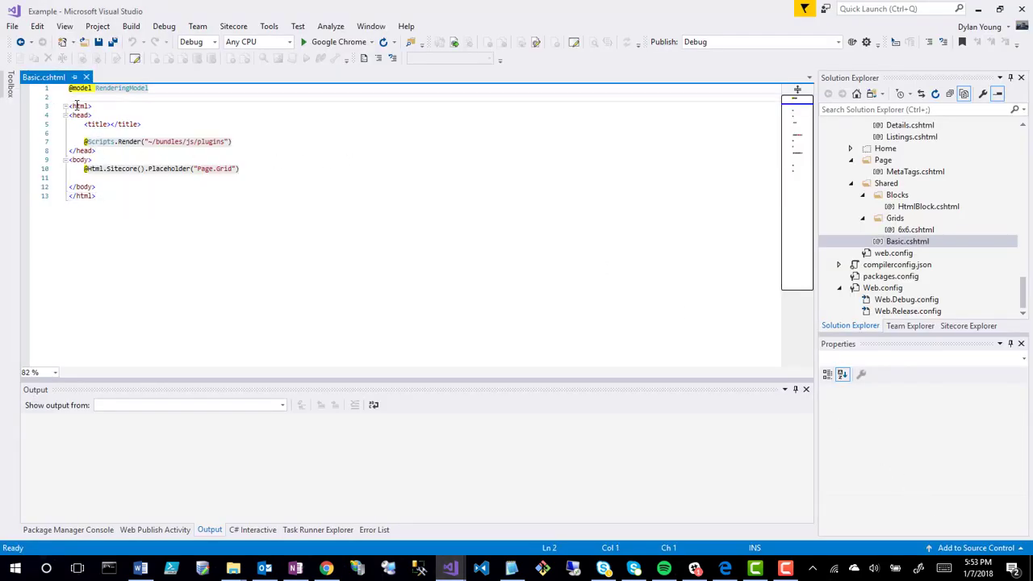
{"action": "left_click_drag", "start_coordinate": [71, 102], "coordinate": [115, 194]}
{"action": "left_click", "coordinate": [114, 198]}
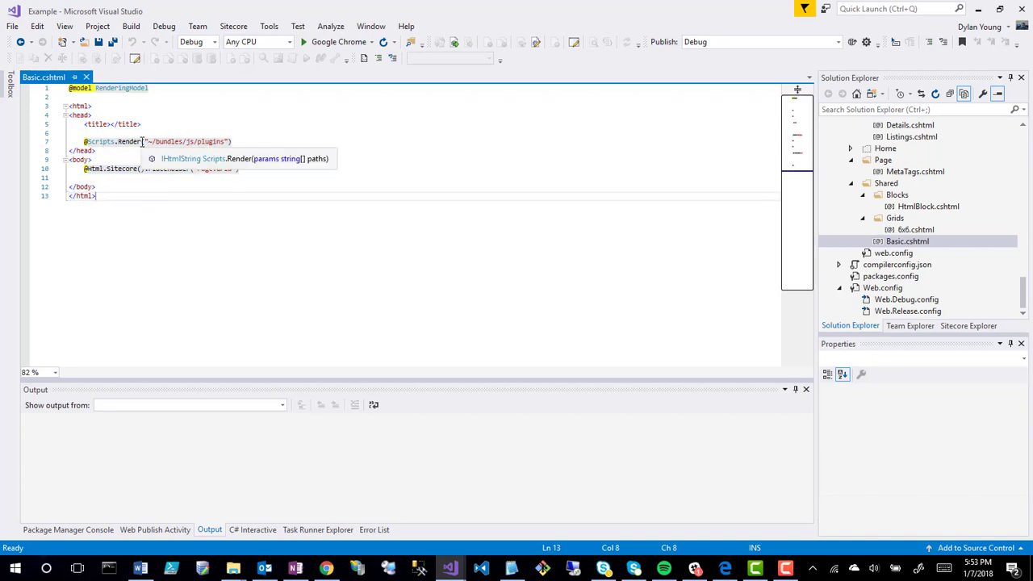
{"action": "left_click", "coordinate": [125, 142]}
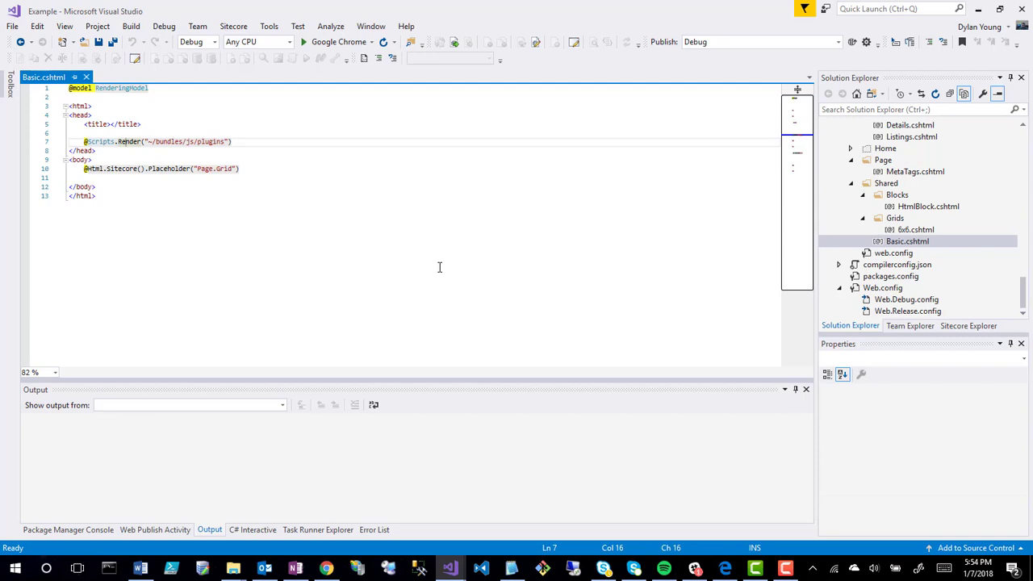
{"action": "left_click_drag", "start_coordinate": [87, 142], "coordinate": [234, 142]}
{"action": "left_click", "coordinate": [234, 142]}
{"action": "left_click_drag", "start_coordinate": [74, 106], "coordinate": [127, 201]}
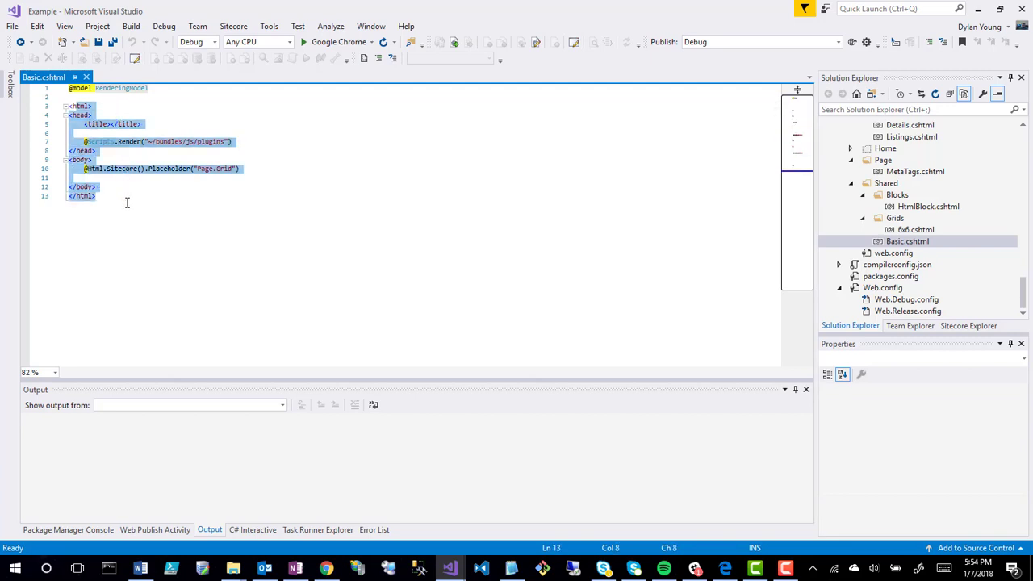
{"action": "left_click", "coordinate": [126, 201]}
{"action": "left_click_drag", "start_coordinate": [125, 201], "coordinate": [29, 109]}
{"action": "left_click", "coordinate": [241, 197]}
{"action": "left_click_drag", "start_coordinate": [83, 169], "coordinate": [272, 168]}
{"action": "key", "text": "Escape"}
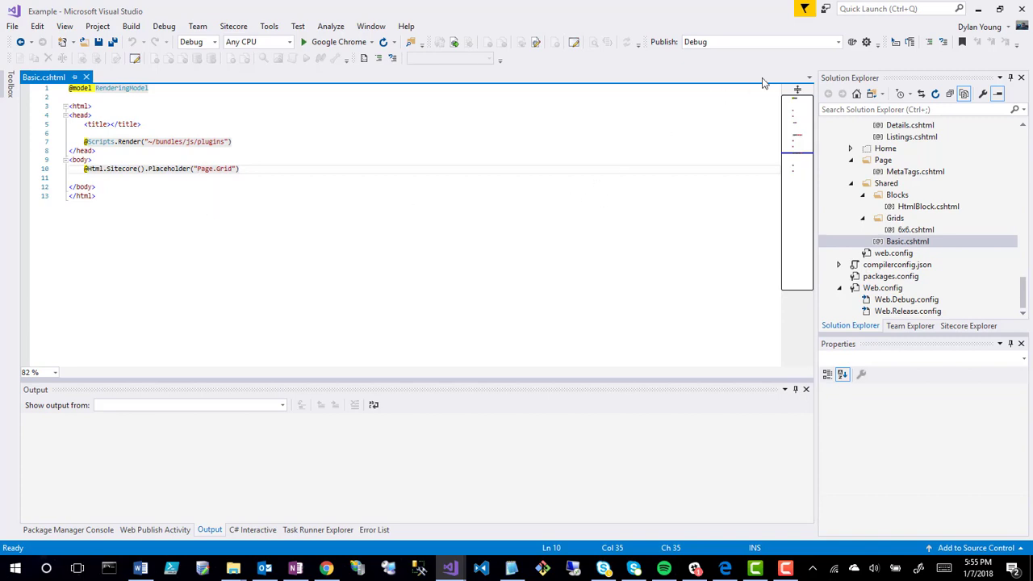
Step: Return to Sitecore's Device Editor, choose the Layouts/Example/Basic layout, and select the 6x6 rendering among the device's controls
{"action": "left_click", "coordinate": [980, 7]}
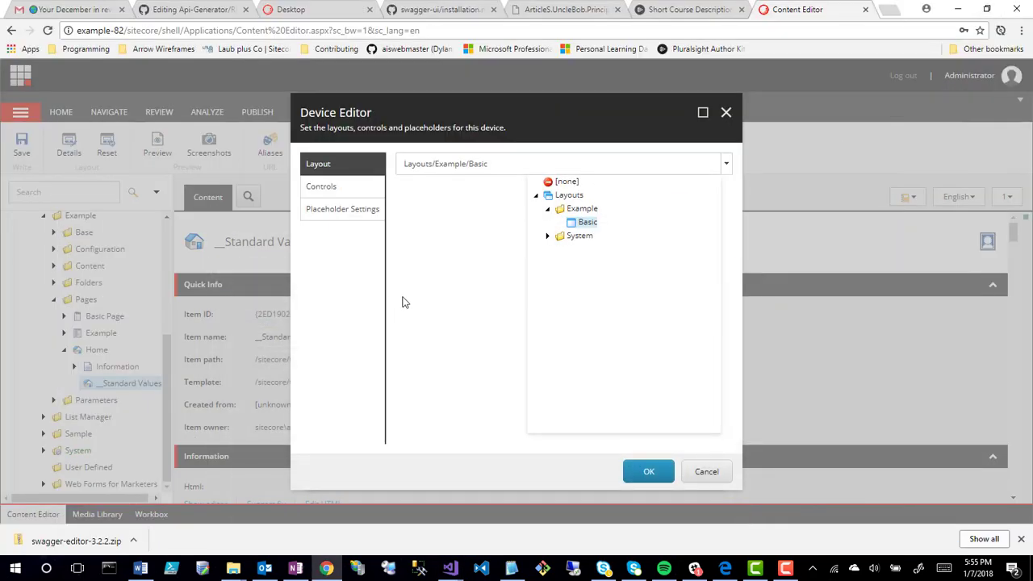
{"action": "left_click", "coordinate": [579, 223]}
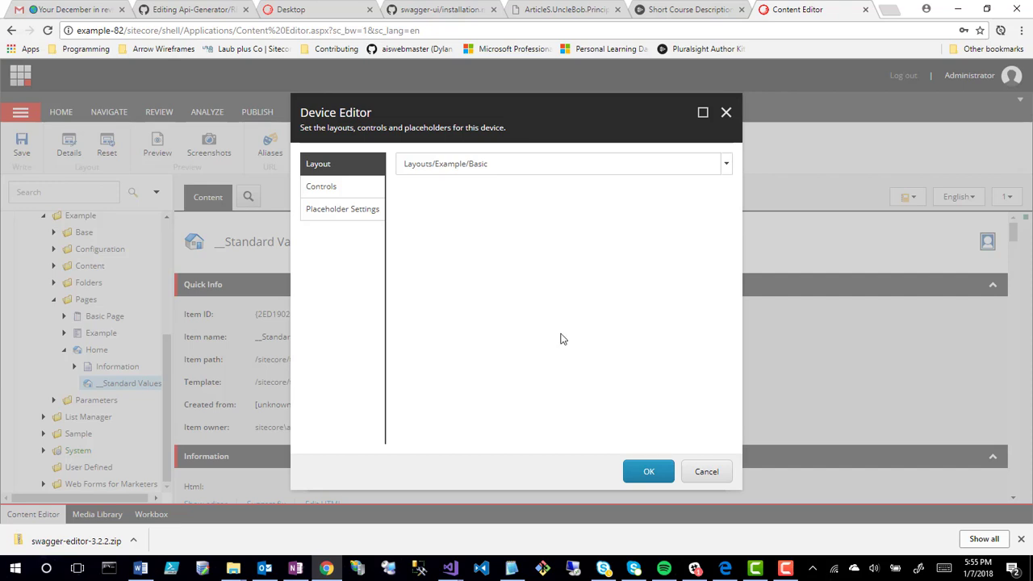
{"action": "left_click", "coordinate": [340, 192]}
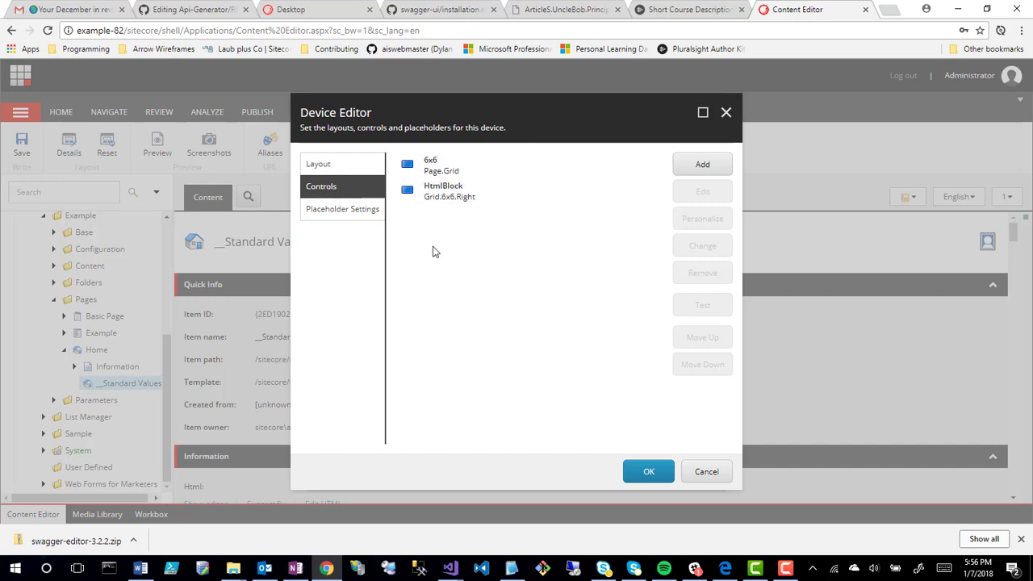
{"action": "left_click", "coordinate": [428, 175]}
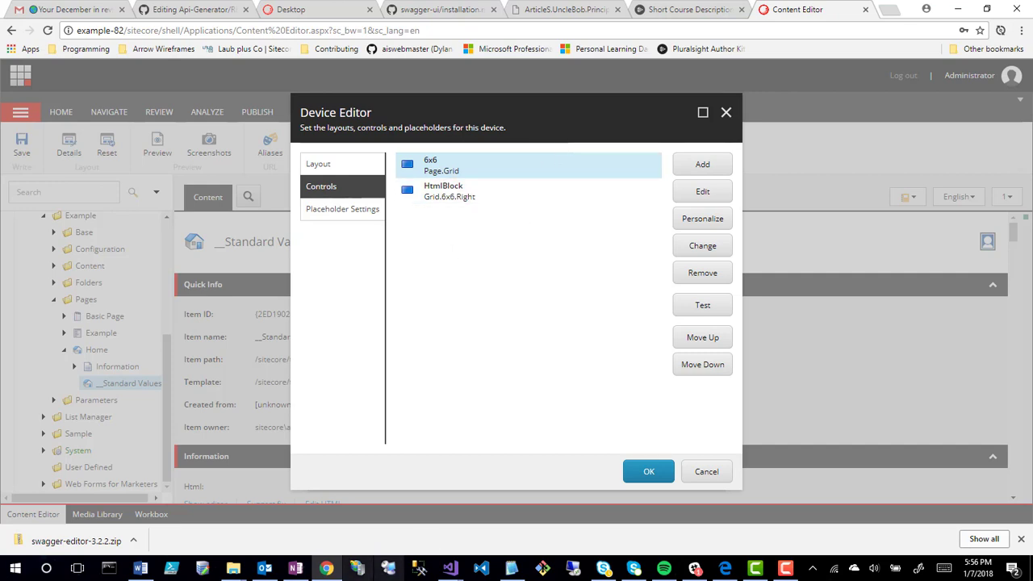
Step: Switch back to the Example solution in Visual Studio and open the 6x6.cshtml view from the Shared/Grids folder
{"action": "mouse_move", "coordinate": [465, 573]}
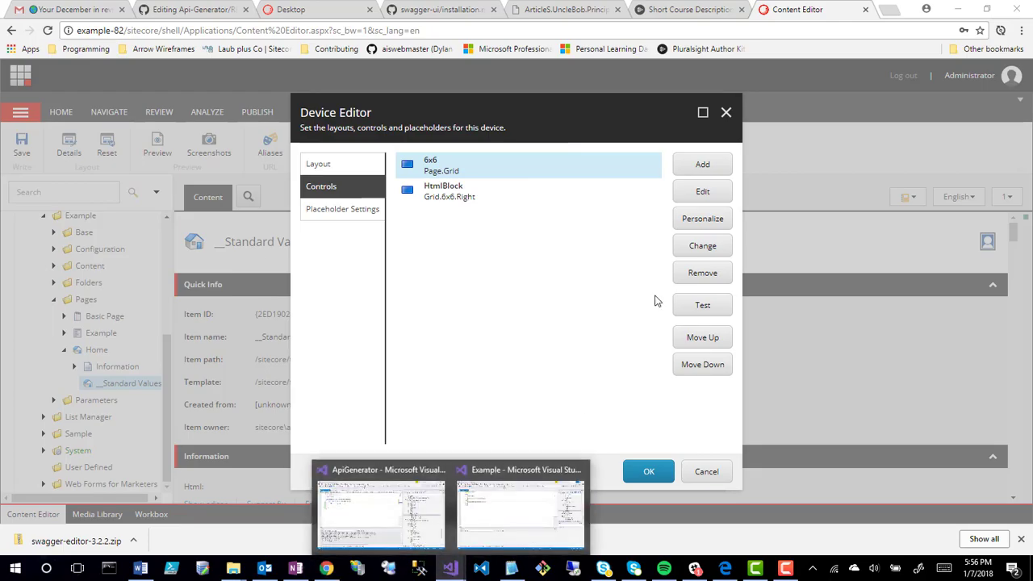
{"action": "left_click", "coordinate": [522, 539]}
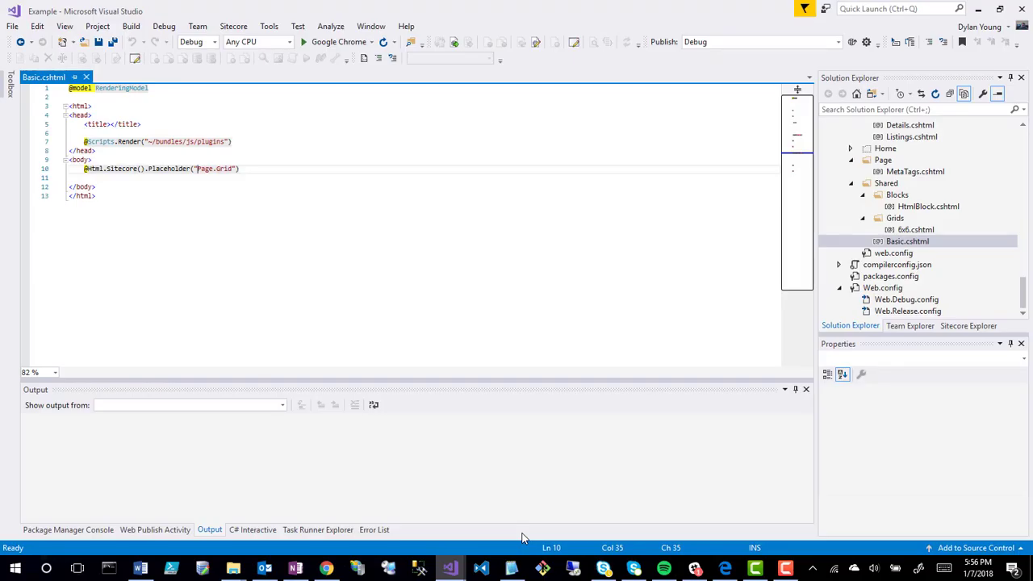
{"action": "double_click", "coordinate": [916, 230]}
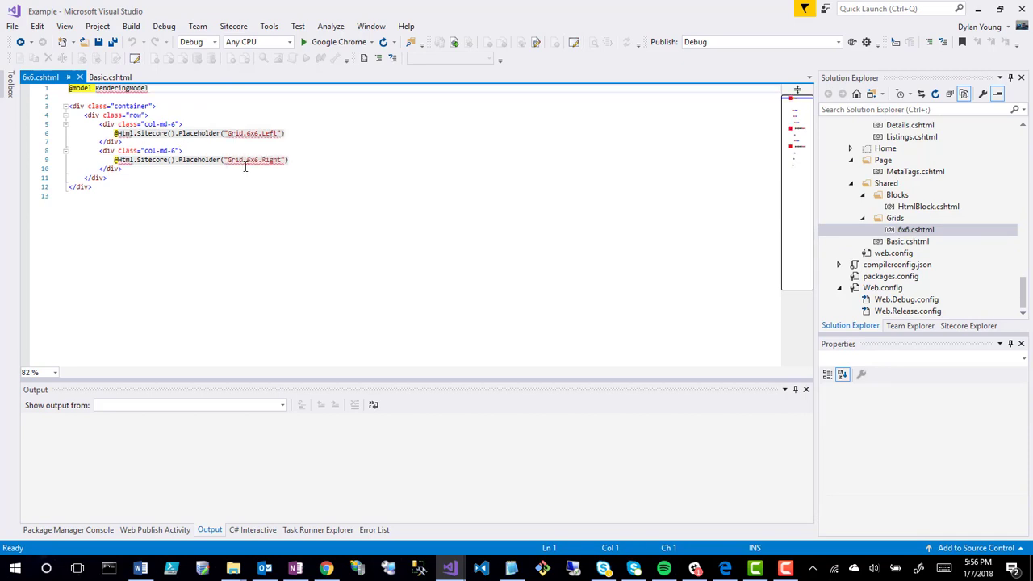
Step: Switch back to Sitecore and add the HtmlBlock rendering to placeholder Grid.6x6.Left, placing it above the HtmlBlock in Grid.6x6.Right
{"action": "key", "text": "alt+Tab"}
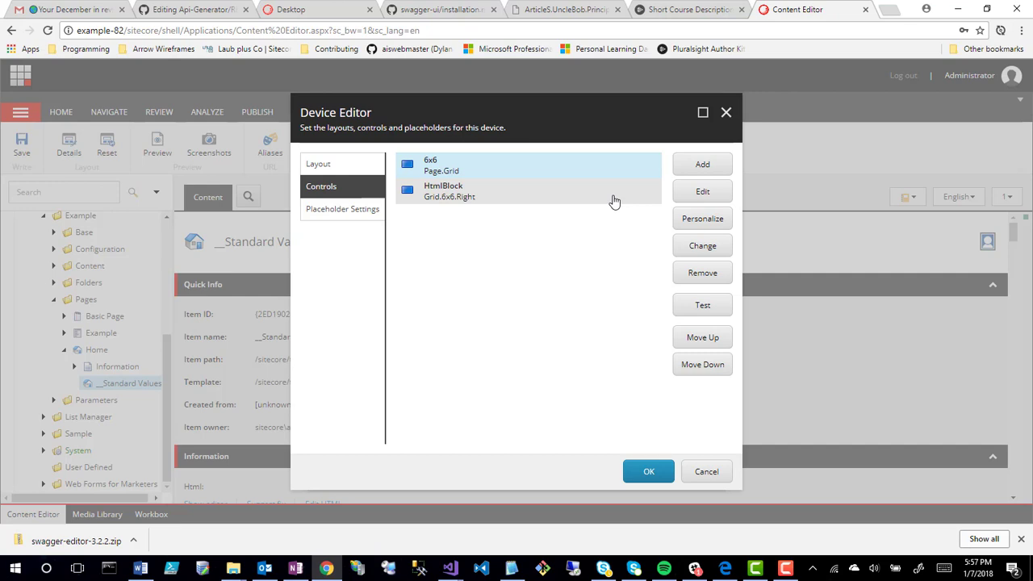
{"action": "left_click", "coordinate": [597, 202]}
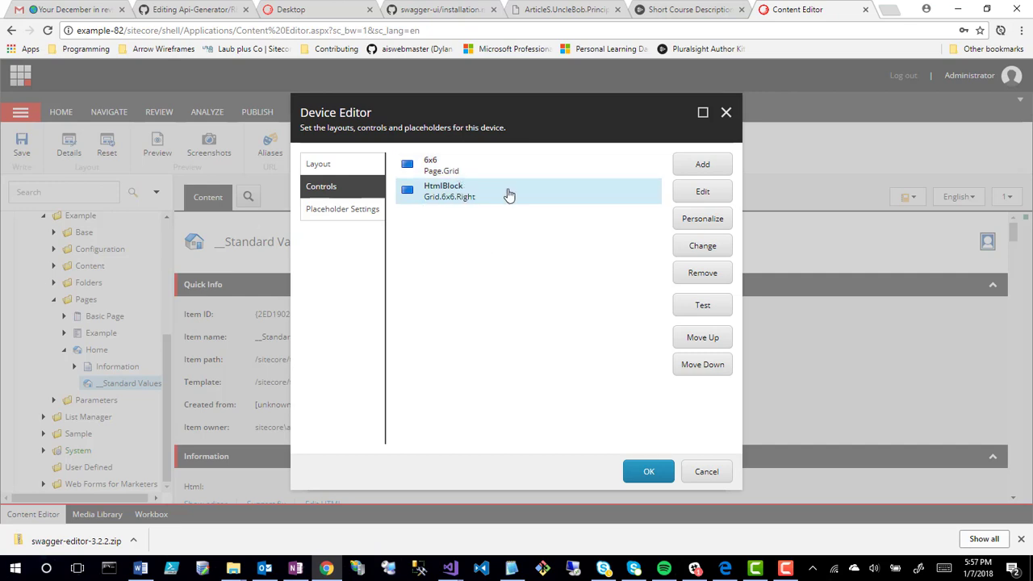
{"action": "left_click", "coordinate": [704, 166]}
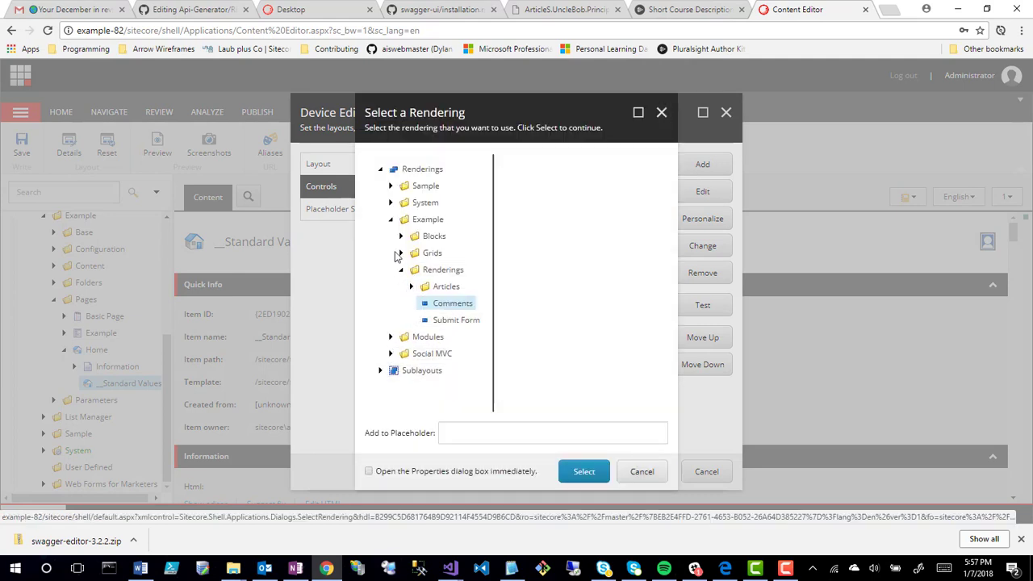
{"action": "left_click", "coordinate": [404, 253]}
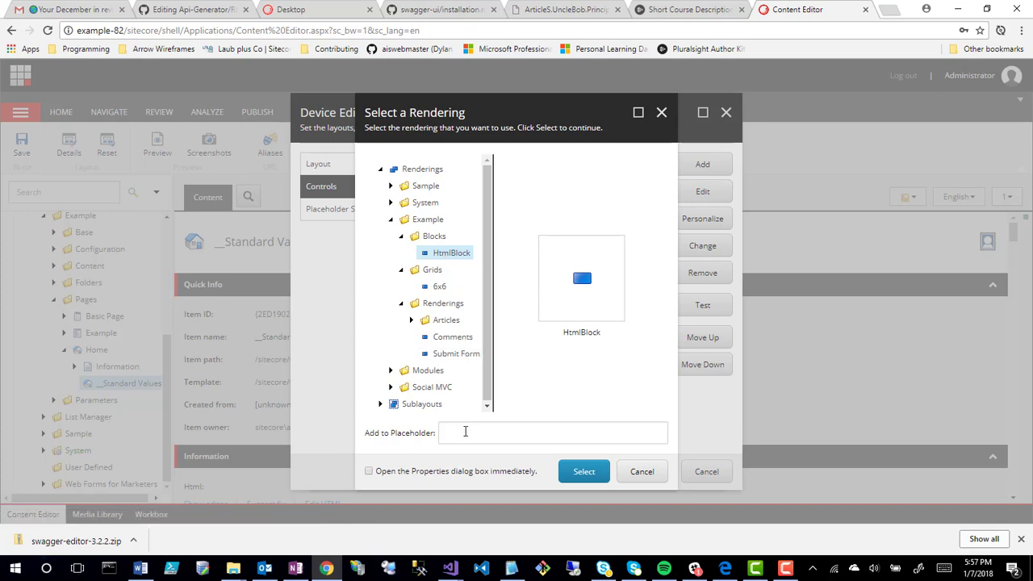
{"action": "left_click", "coordinate": [465, 432]}
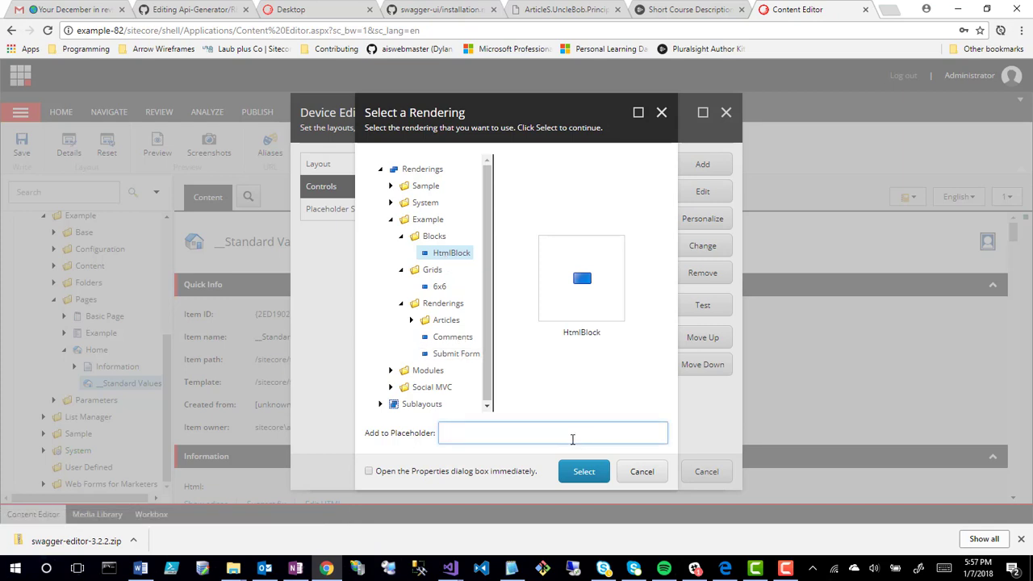
{"action": "type", "text": "Grid.6"}
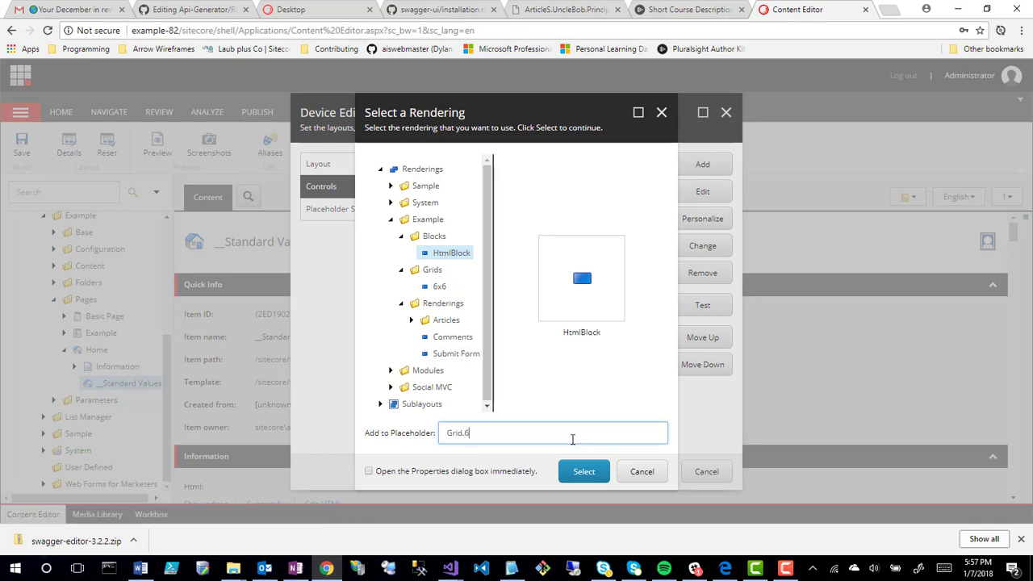
{"action": "type", "text": "x6.Left"}
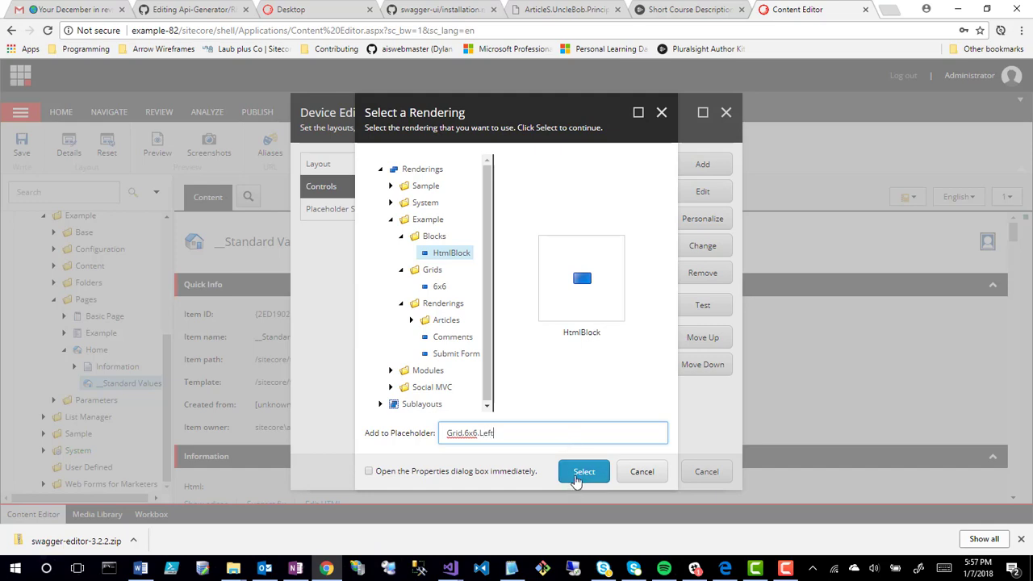
{"action": "left_click", "coordinate": [576, 475]}
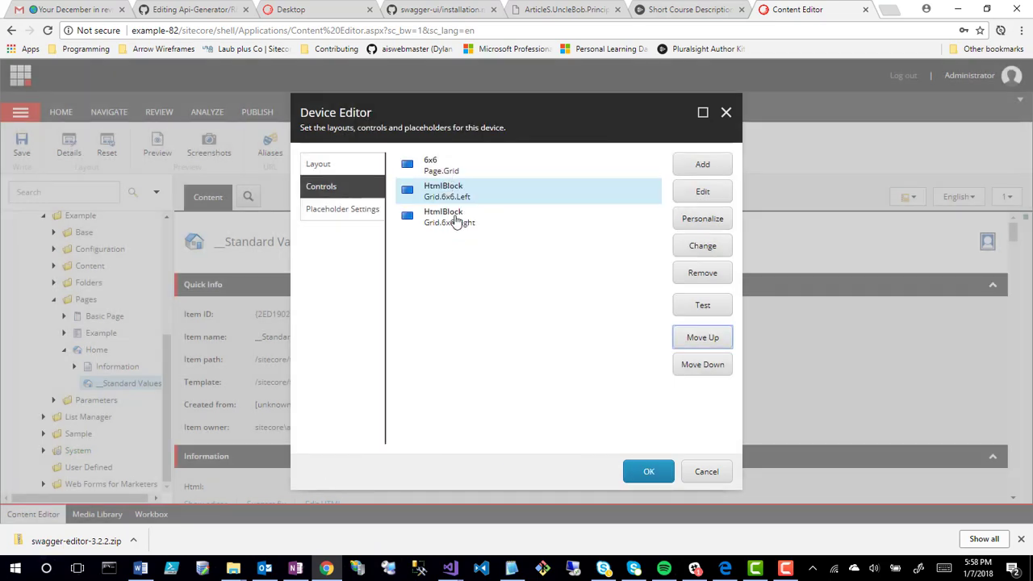
Step: Start adding another control and examine the rendering tree's Sublayouts, Example/Grids and Example/Renderings folders
{"action": "left_click", "coordinate": [710, 166]}
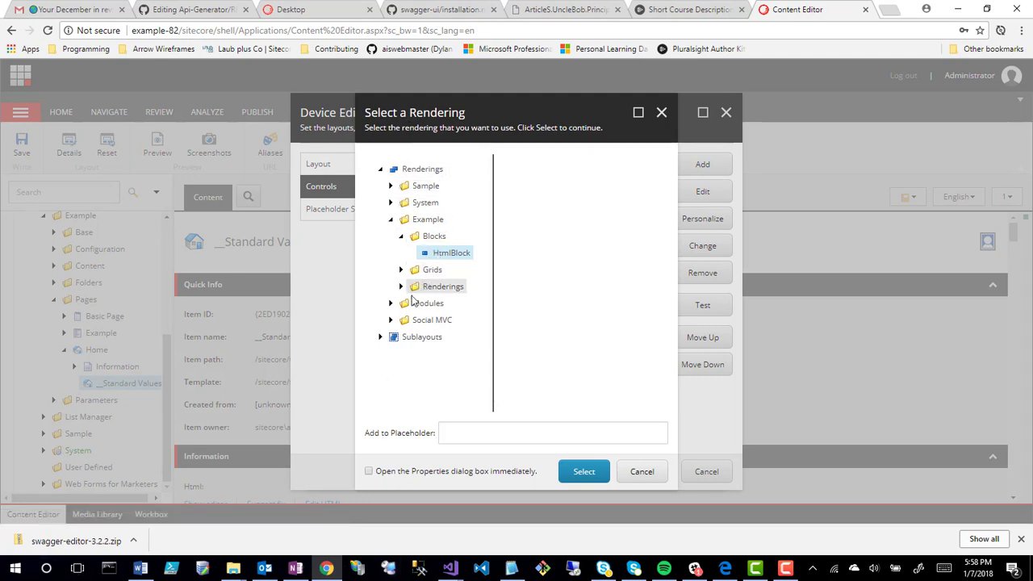
{"action": "left_click", "coordinate": [379, 338]}
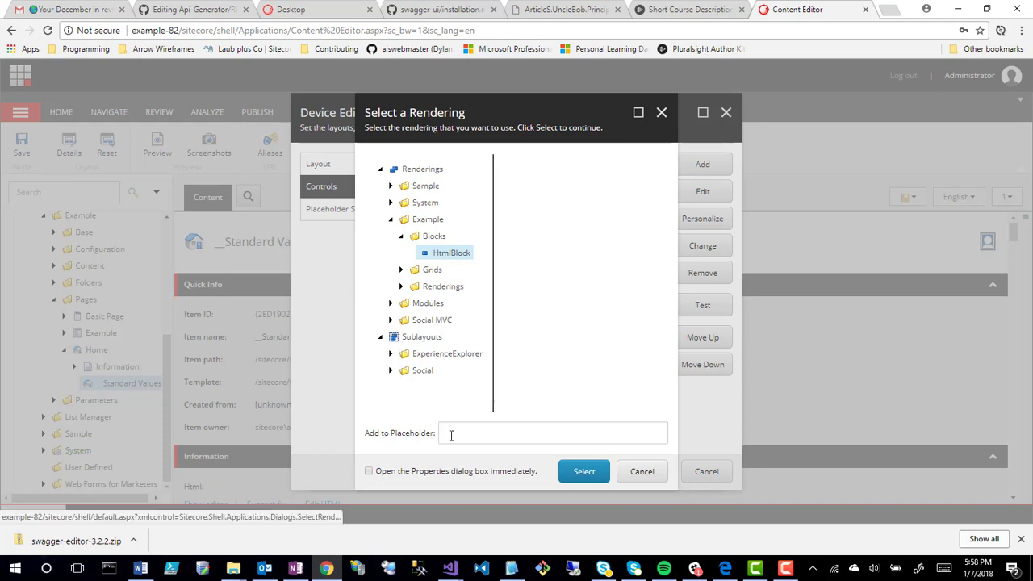
{"action": "left_click", "coordinate": [380, 337]}
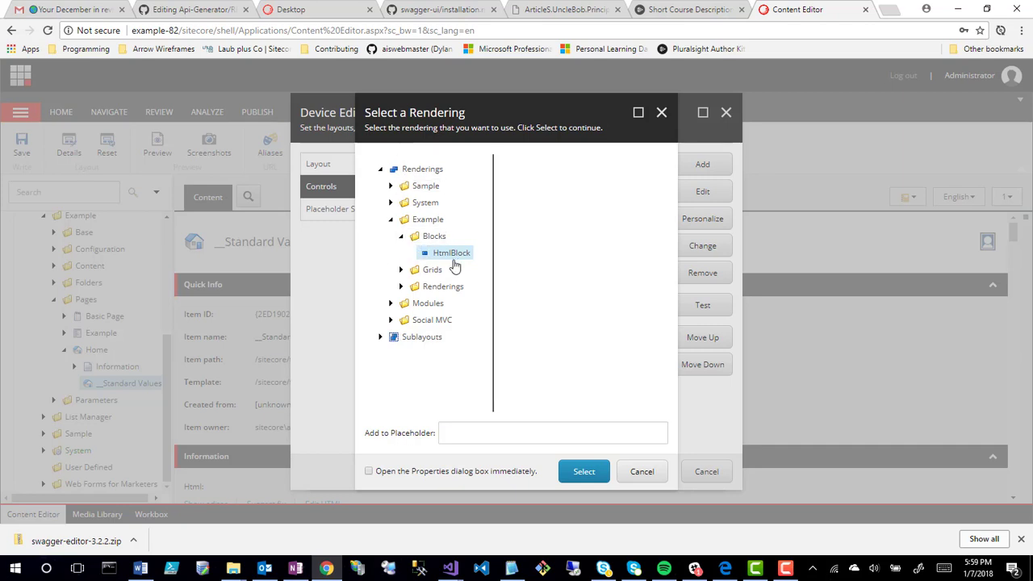
{"action": "left_click", "coordinate": [401, 271]}
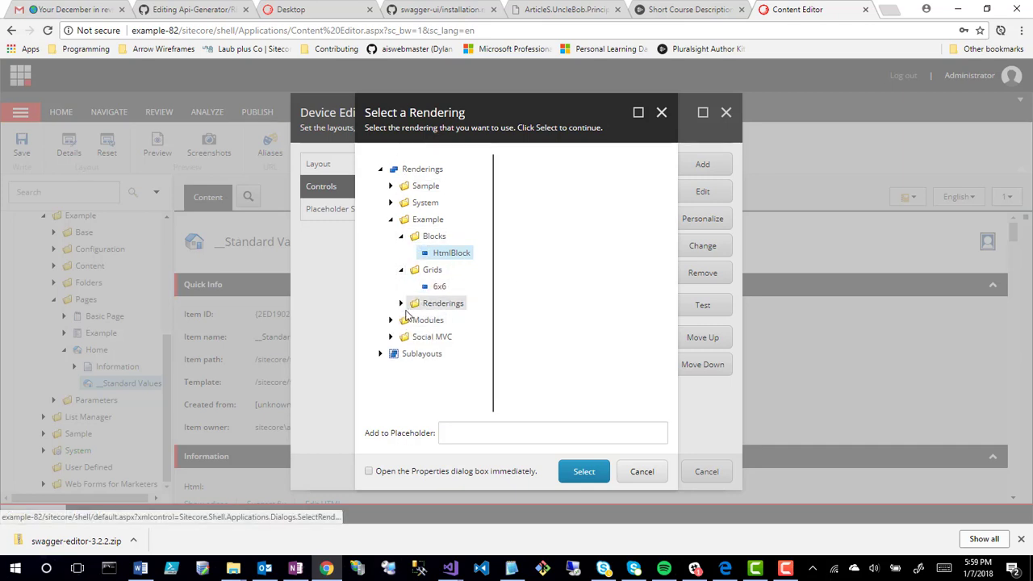
{"action": "left_click", "coordinate": [397, 308]}
{"action": "left_click", "coordinate": [400, 304]}
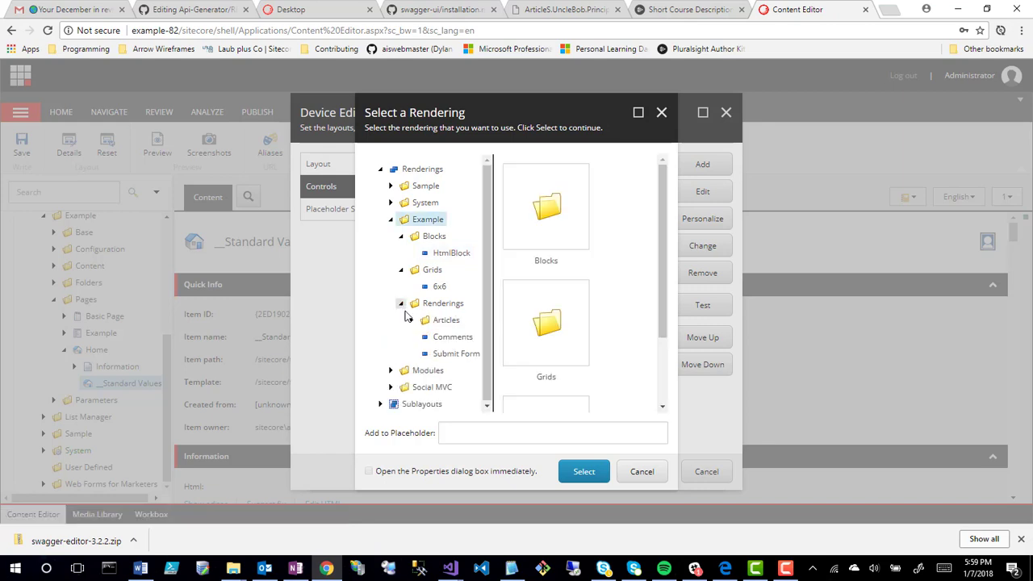
Step: Demonstrate picking Comments and HtmlBlock, the placeholder field and the option to open properties immediately, and cancel the rendering selection
{"action": "left_click", "coordinate": [454, 337]}
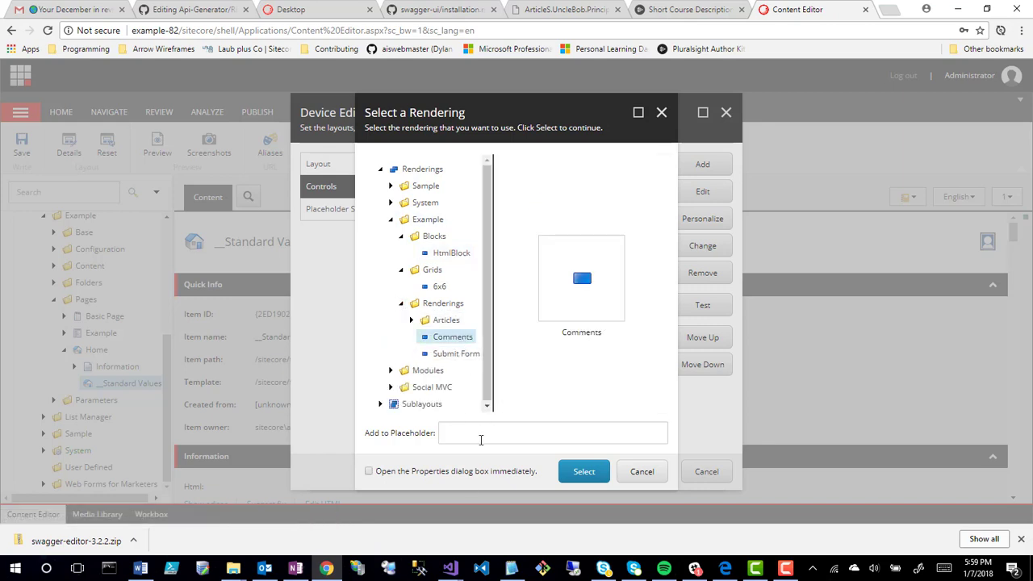
{"action": "left_click", "coordinate": [479, 437]}
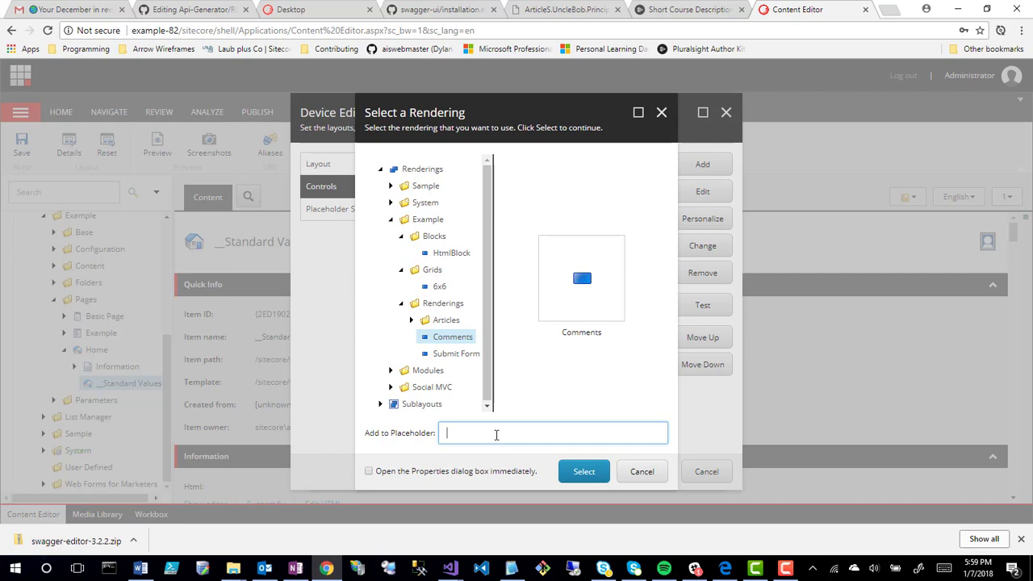
{"action": "left_click", "coordinate": [448, 252]}
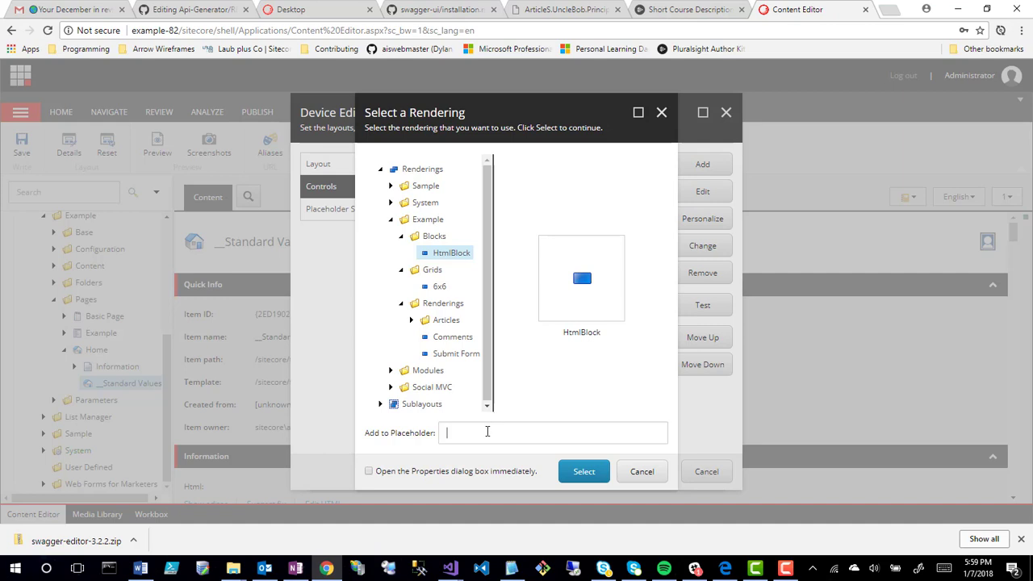
{"action": "left_click", "coordinate": [447, 434]}
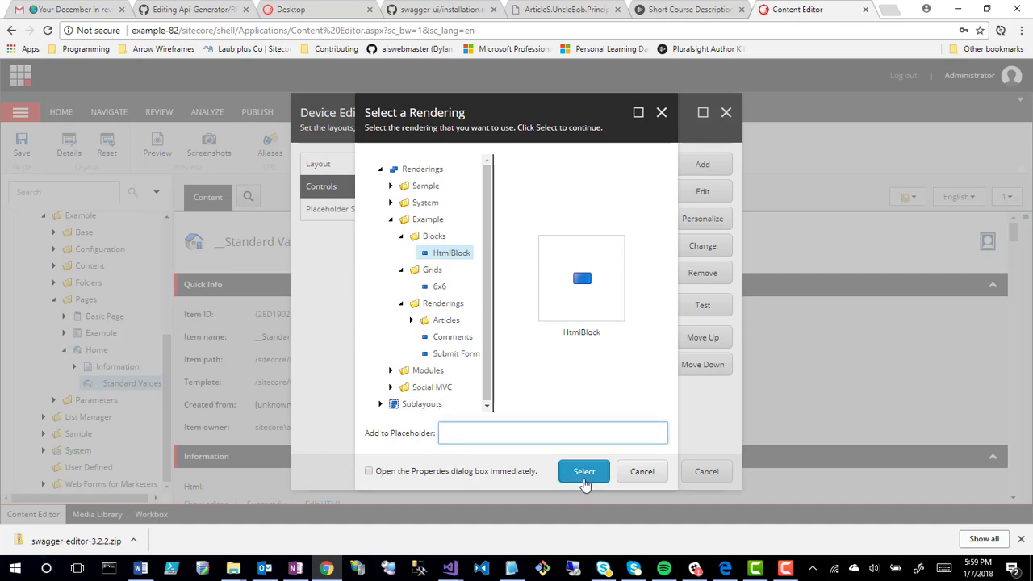
{"action": "left_click", "coordinate": [370, 473]}
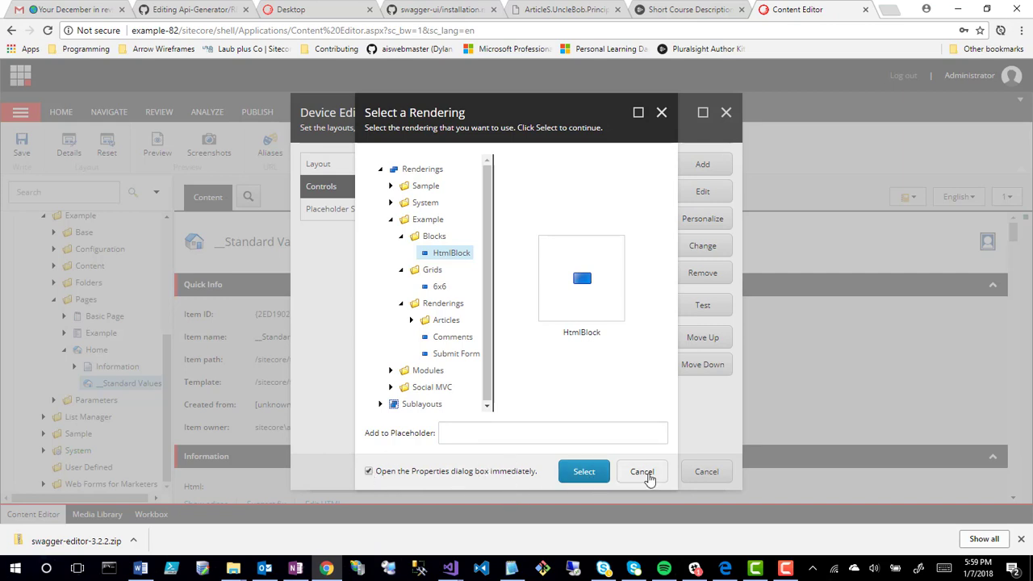
{"action": "left_click", "coordinate": [643, 472]}
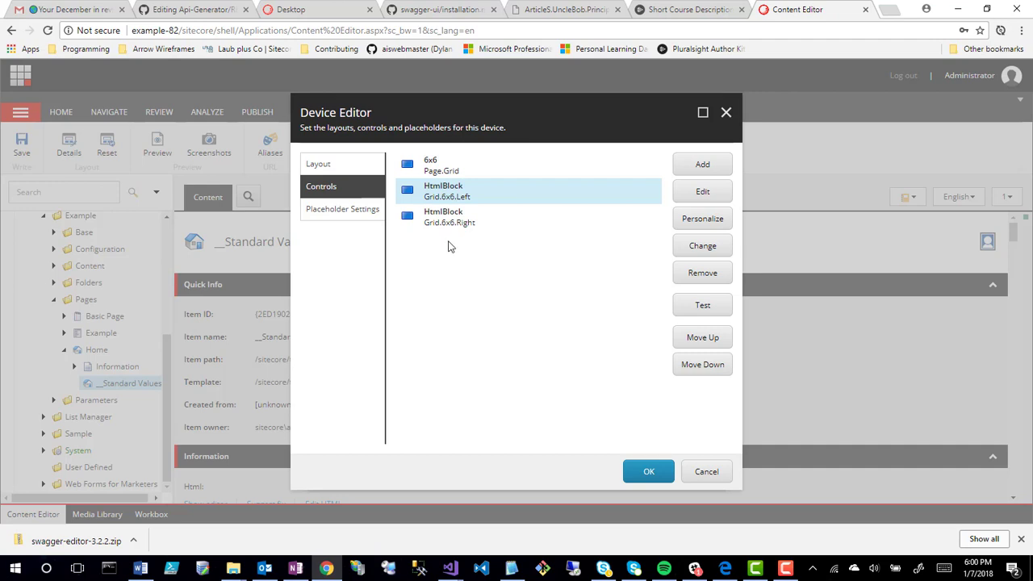
Step: Open the control properties of the HtmlBlock in Grid.6x6.Left and examine its placeholder value
{"action": "left_click", "coordinate": [682, 193]}
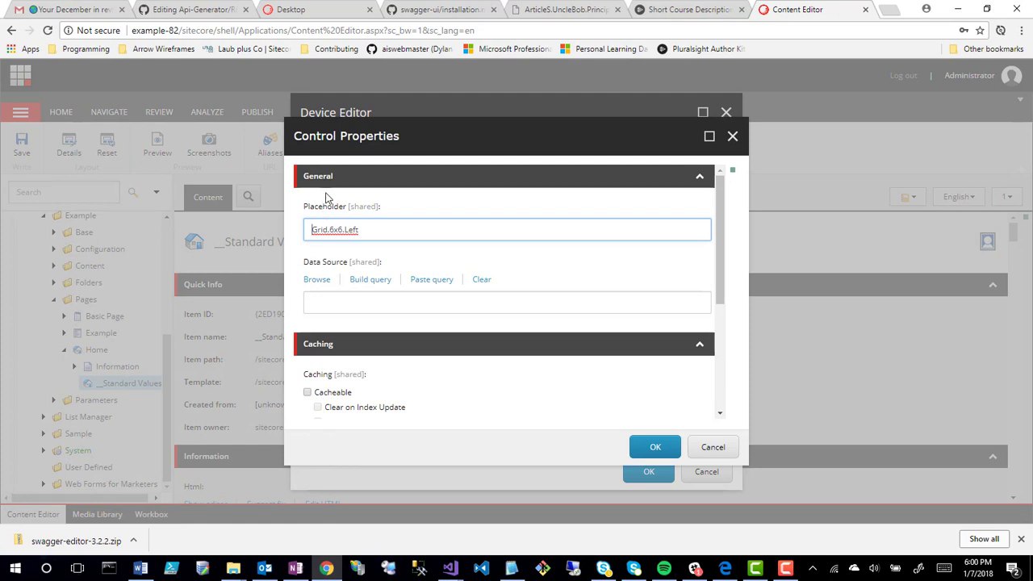
{"action": "triple_click", "coordinate": [394, 227]}
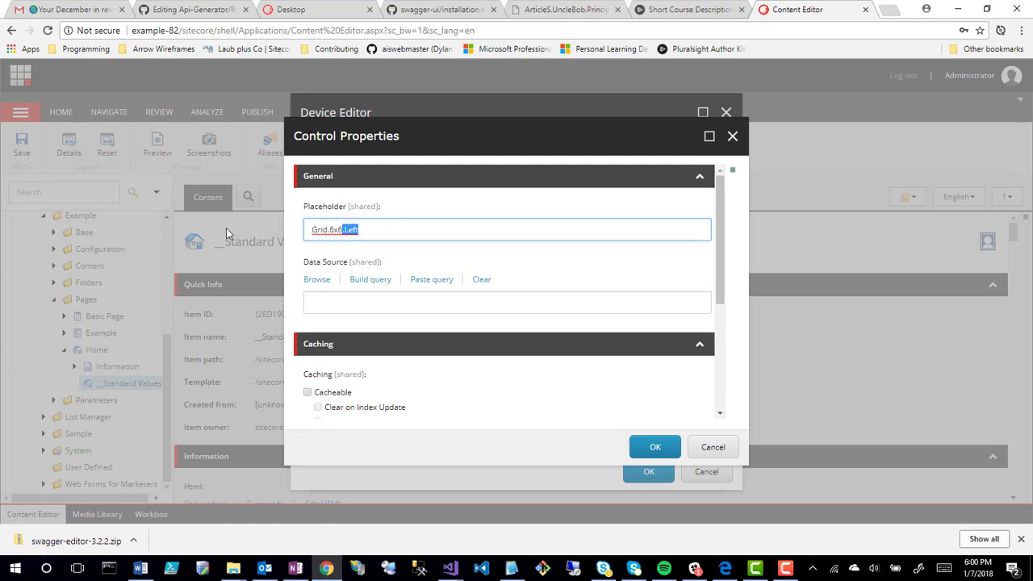
{"action": "left_click", "coordinate": [388, 227]}
{"action": "left_click_drag", "start_coordinate": [369, 231], "coordinate": [269, 234]}
Step: Examine the Data Source setting by browsing the existing content items down to Content, and cancel the selection
{"action": "left_click", "coordinate": [324, 301]}
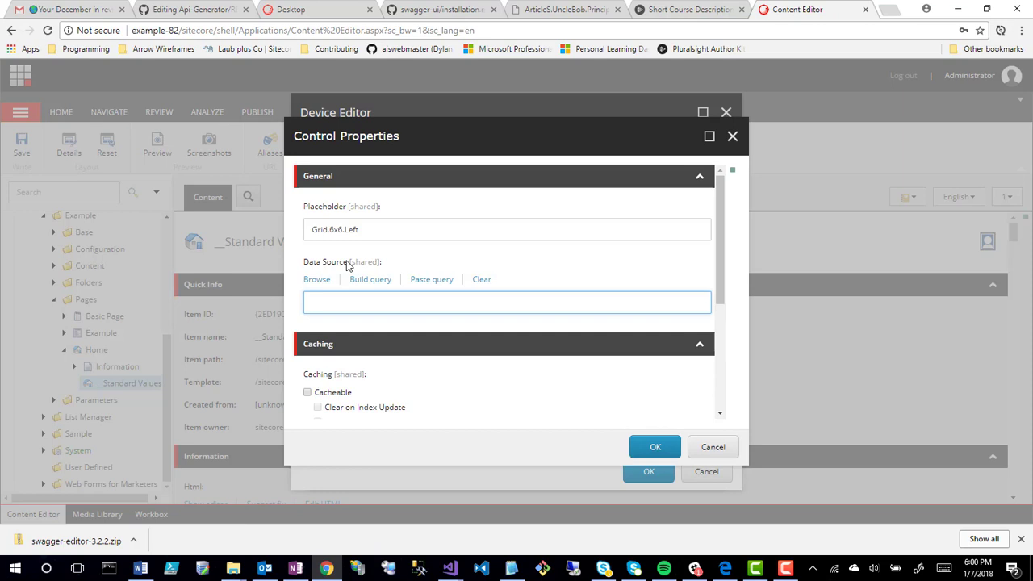
{"action": "left_click", "coordinate": [309, 280]}
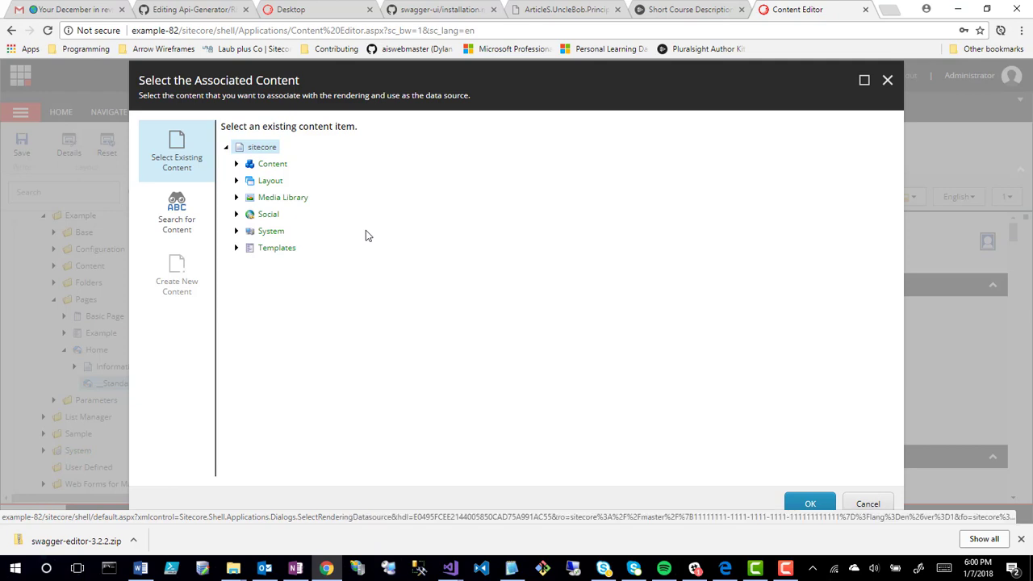
{"action": "left_click", "coordinate": [262, 167]}
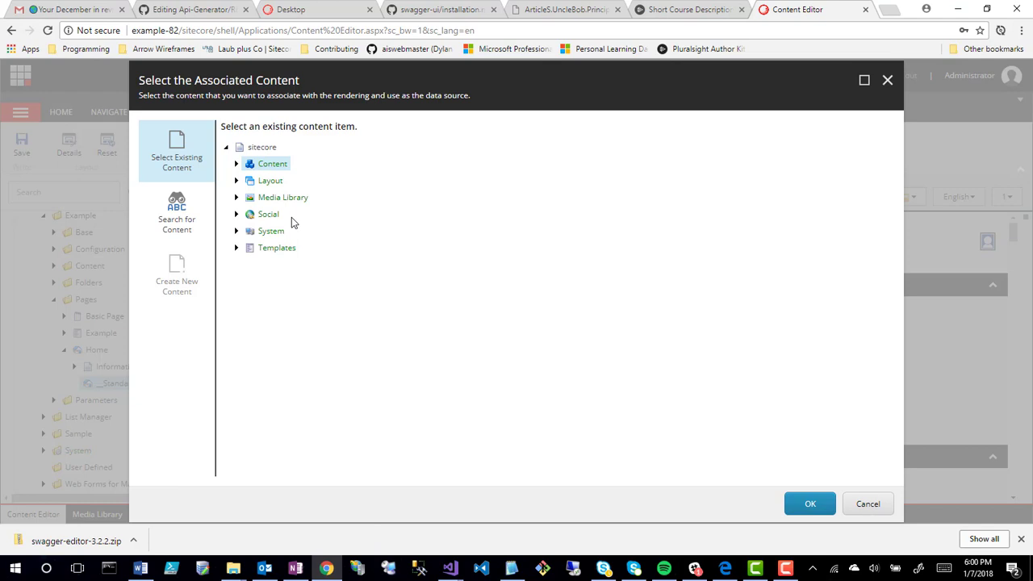
{"action": "left_click", "coordinate": [864, 506]}
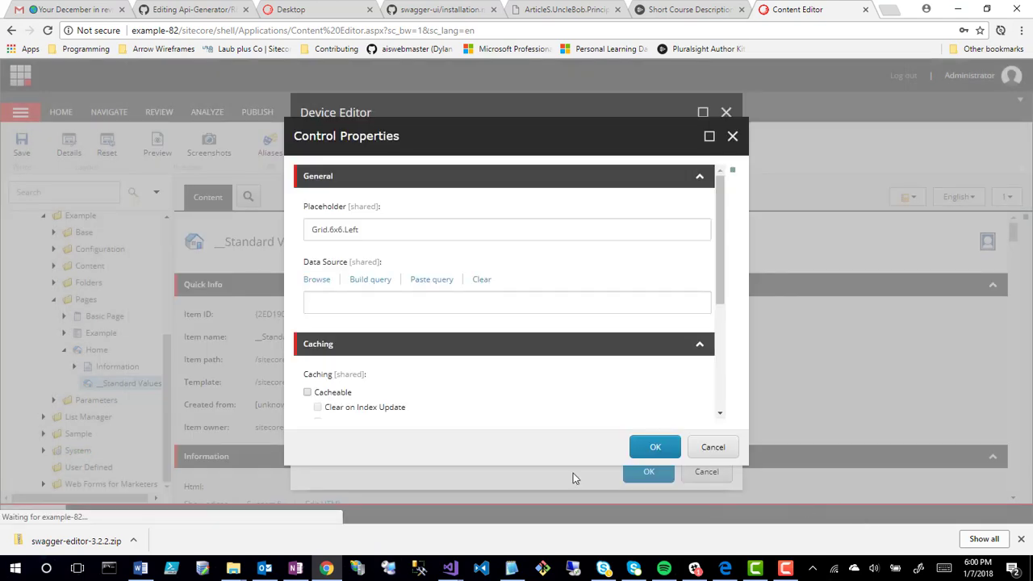
Step: Examine the HtmlBlock's caching options, switching Cacheable on and back off to show the Vary by settings
{"action": "scroll", "coordinate": [449, 368], "scroll_direction": "down", "scroll_amount": 5}
{"action": "scroll", "coordinate": [450, 373], "scroll_direction": "down", "scroll_amount": 2}
{"action": "scroll", "coordinate": [425, 379], "scroll_direction": "up", "scroll_amount": 2}
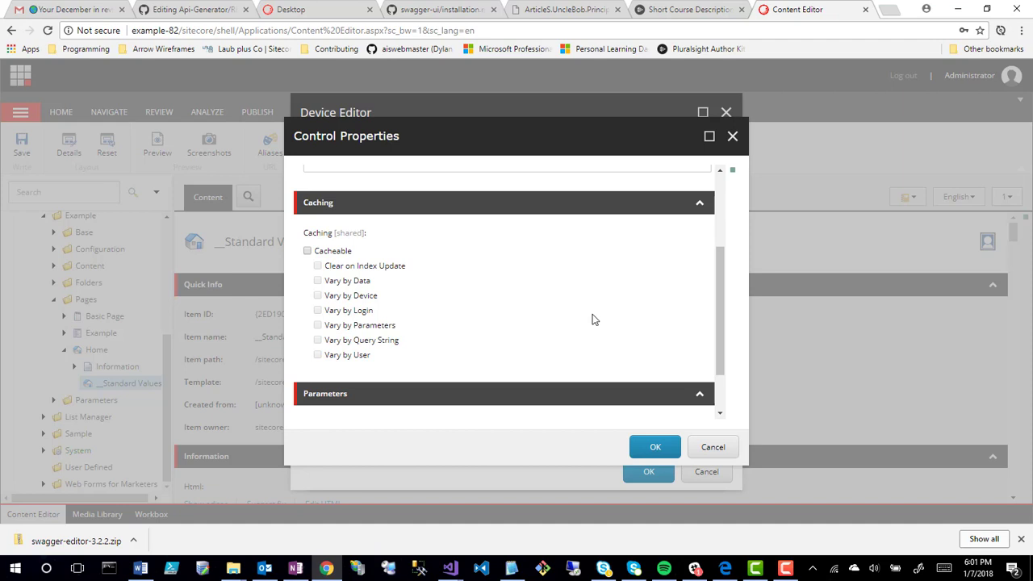
{"action": "scroll", "coordinate": [595, 308], "scroll_direction": "up", "scroll_amount": 3}
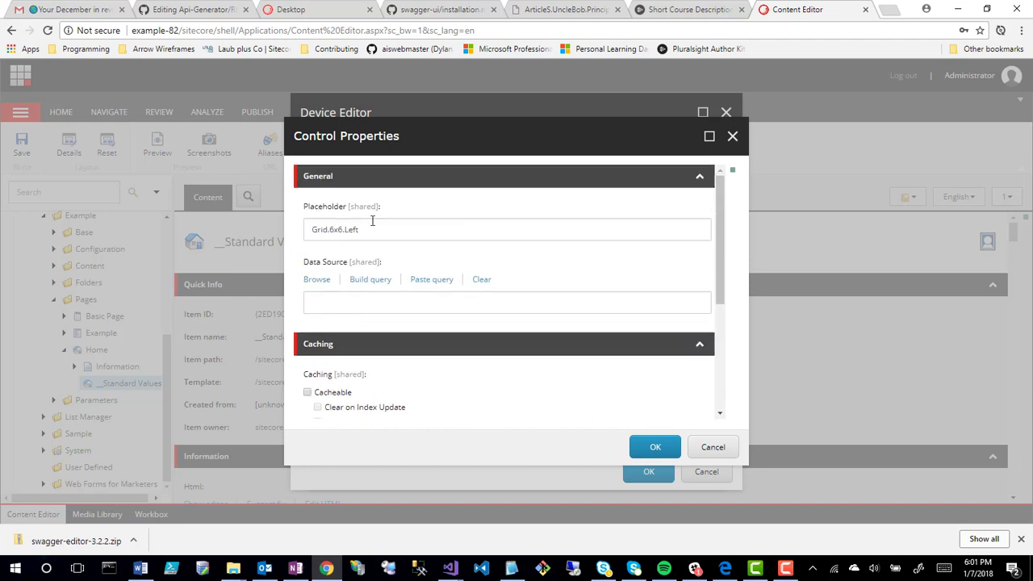
{"action": "mouse_move", "coordinate": [422, 120]}
{"action": "left_mouse_down"}
{"action": "mouse_move", "coordinate": [485, 177]}
{"action": "mouse_move", "coordinate": [266, 104]}
{"action": "mouse_move", "coordinate": [337, 97]}
{"action": "mouse_move", "coordinate": [404, 121]}
{"action": "left_mouse_up"}
{"action": "scroll", "coordinate": [338, 344], "scroll_direction": "down", "scroll_amount": 3}
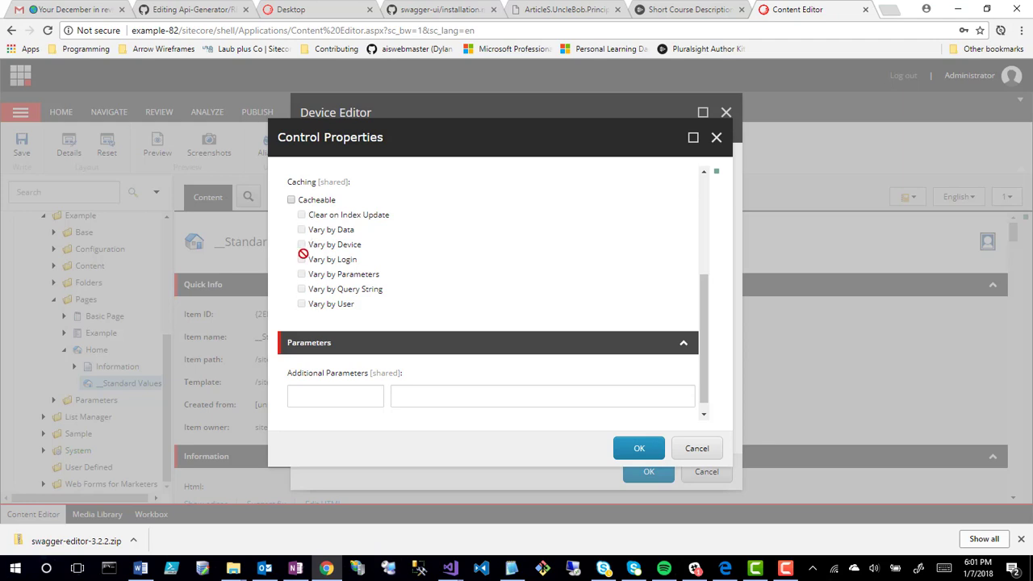
{"action": "left_click", "coordinate": [291, 201]}
{"action": "left_click", "coordinate": [298, 200]}
{"action": "scroll", "coordinate": [522, 342], "scroll_direction": "down", "scroll_amount": 1}
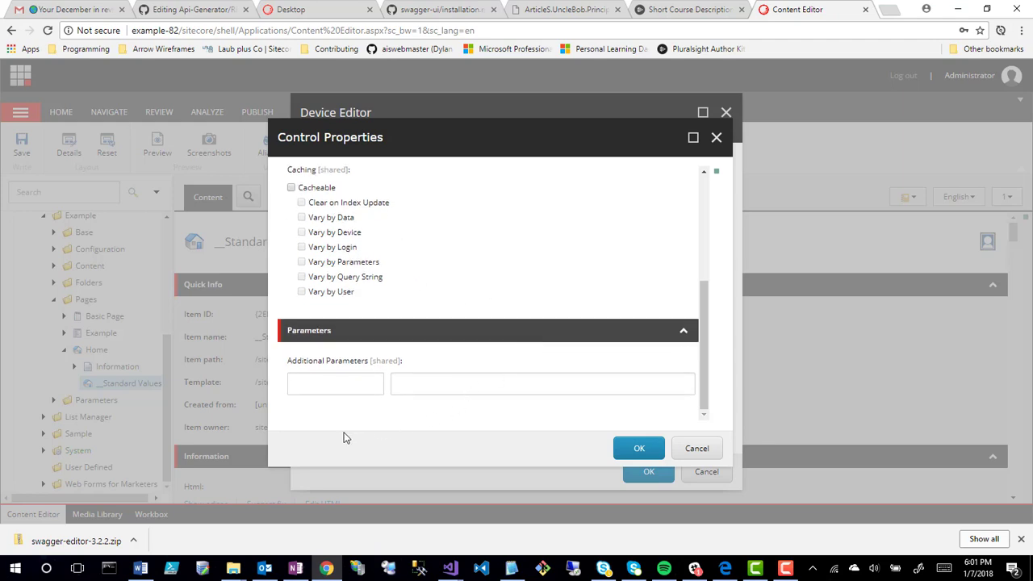
Step: Examine the name and value fields of the HtmlBlock's Additional Parameters
{"action": "left_click", "coordinate": [315, 383]}
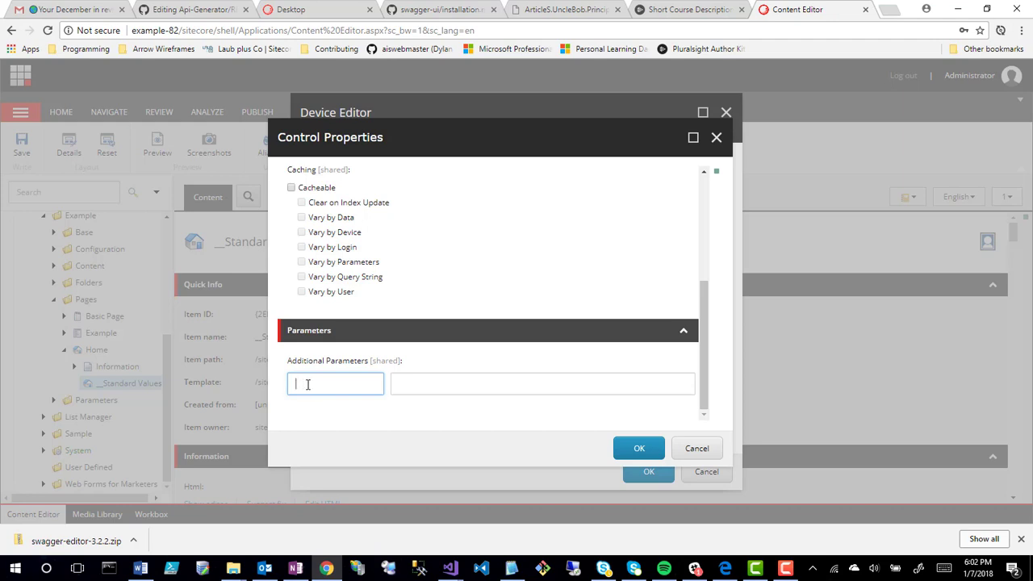
{"action": "left_click_drag", "start_coordinate": [288, 362], "coordinate": [406, 362]}
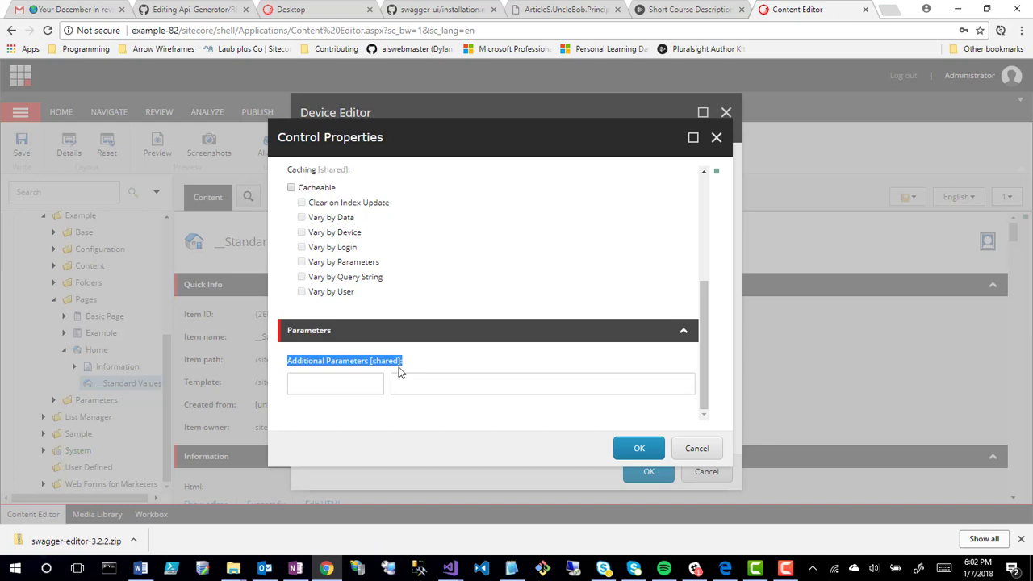
{"action": "left_click", "coordinate": [360, 387]}
{"action": "left_click", "coordinate": [406, 386]}
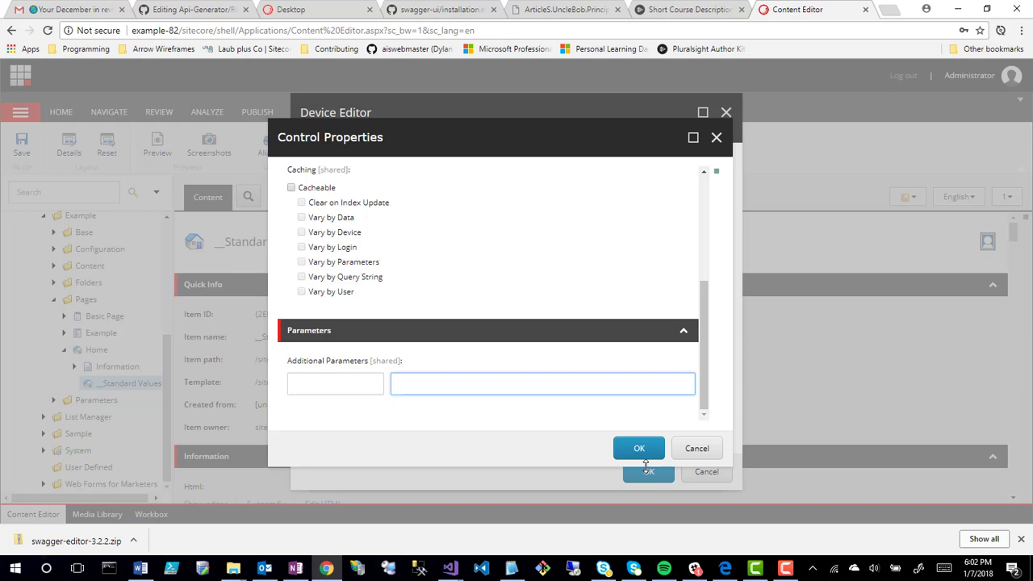
{"action": "left_click", "coordinate": [325, 382]}
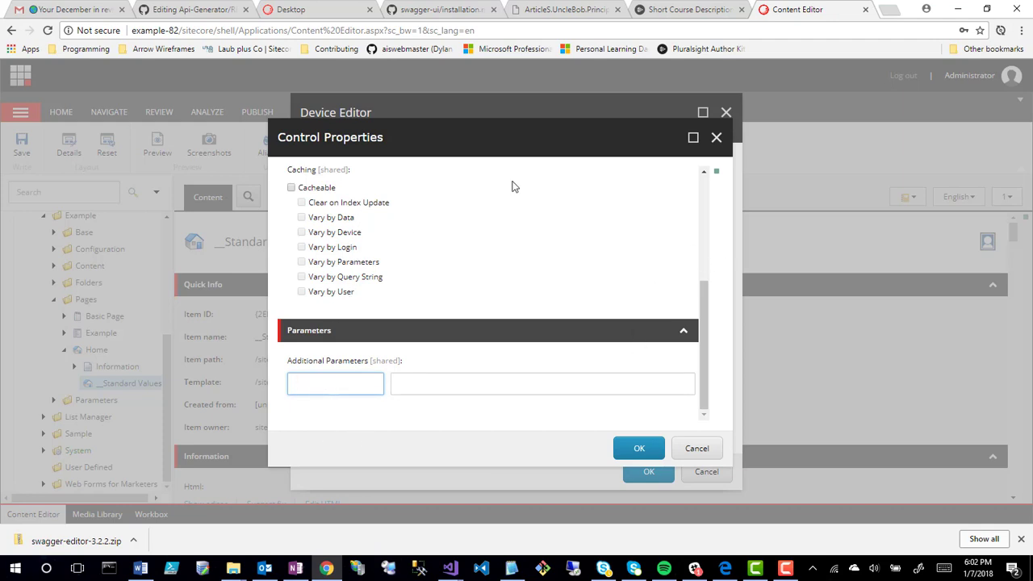
Step: Review the General, Caching and Parameters sections of the control properties, and cancel back to the Device Editor
{"action": "scroll", "coordinate": [516, 240], "scroll_direction": "up", "scroll_amount": 3}
{"action": "scroll", "coordinate": [515, 244], "scroll_direction": "up", "scroll_amount": 1}
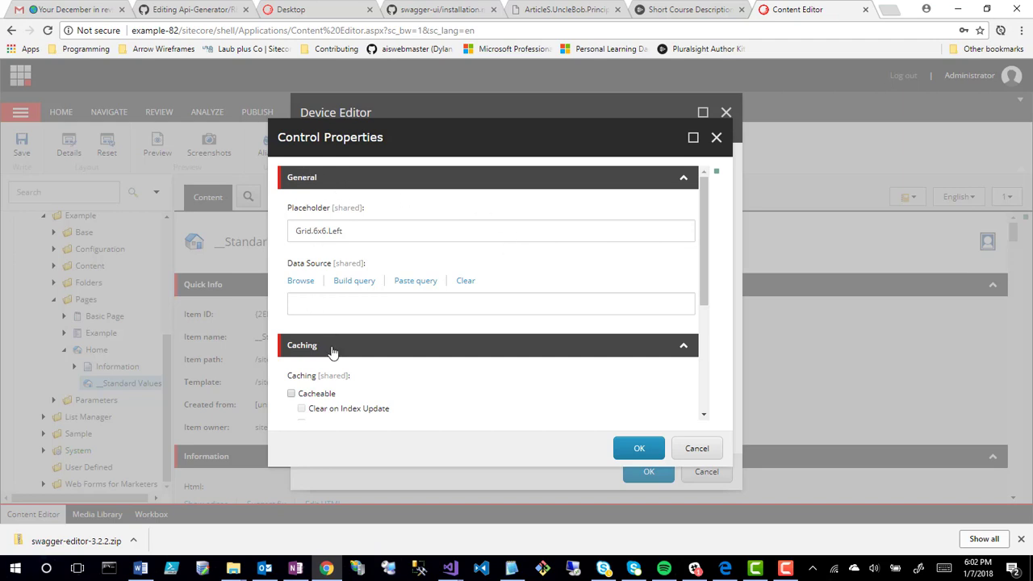
{"action": "scroll", "coordinate": [317, 357], "scroll_direction": "down", "scroll_amount": 3}
{"action": "scroll", "coordinate": [380, 299], "scroll_direction": "up", "scroll_amount": 3}
{"action": "scroll", "coordinate": [323, 353], "scroll_direction": "down", "scroll_amount": 3}
{"action": "scroll", "coordinate": [330, 353], "scroll_direction": "up", "scroll_amount": 3}
{"action": "left_click", "coordinate": [699, 449]}
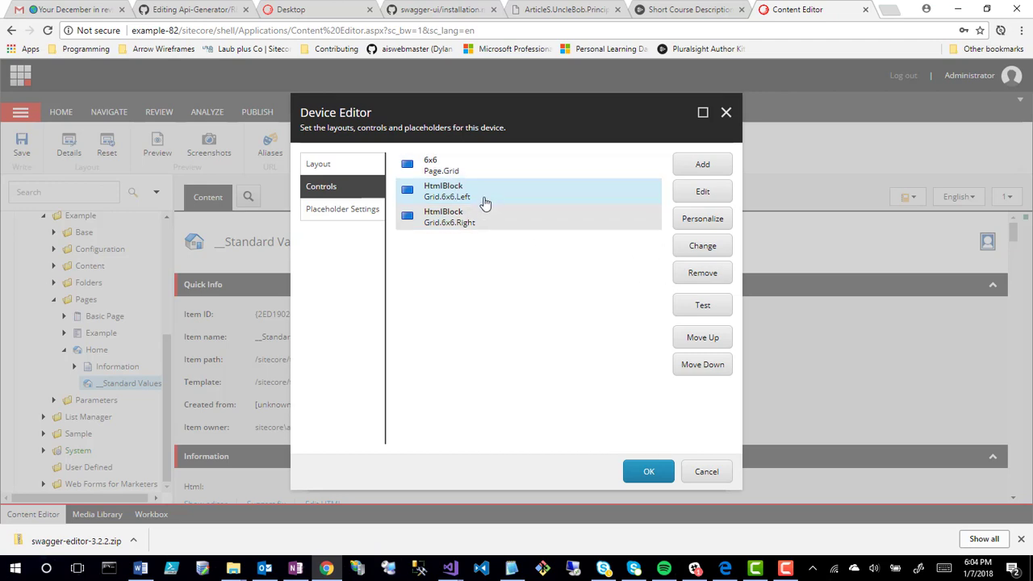
Step: Open the personalization of the HtmlBlock in Grid.6x6.Left and add a condition named Option 1
{"action": "left_click", "coordinate": [690, 225]}
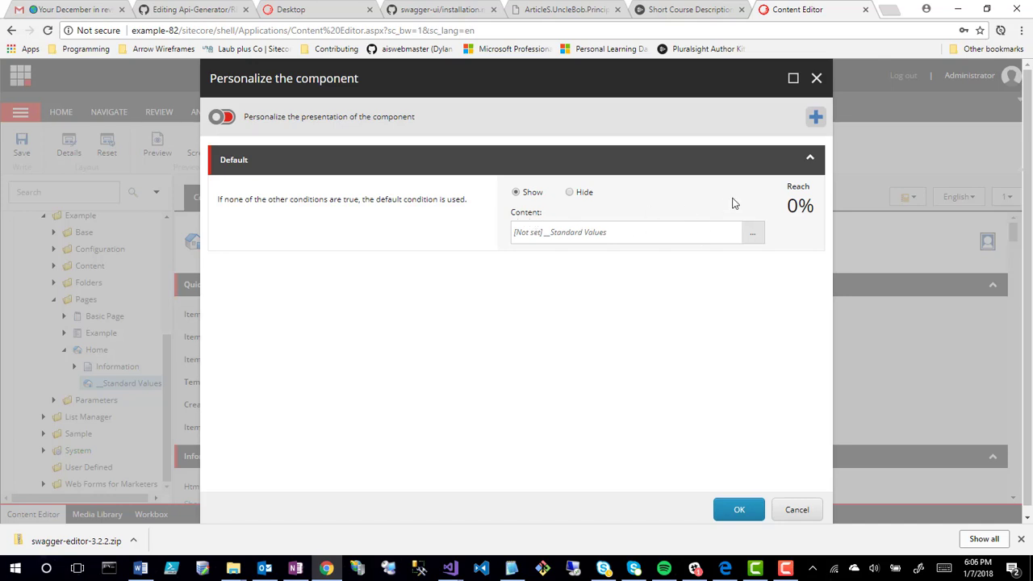
{"action": "left_click", "coordinate": [817, 117]}
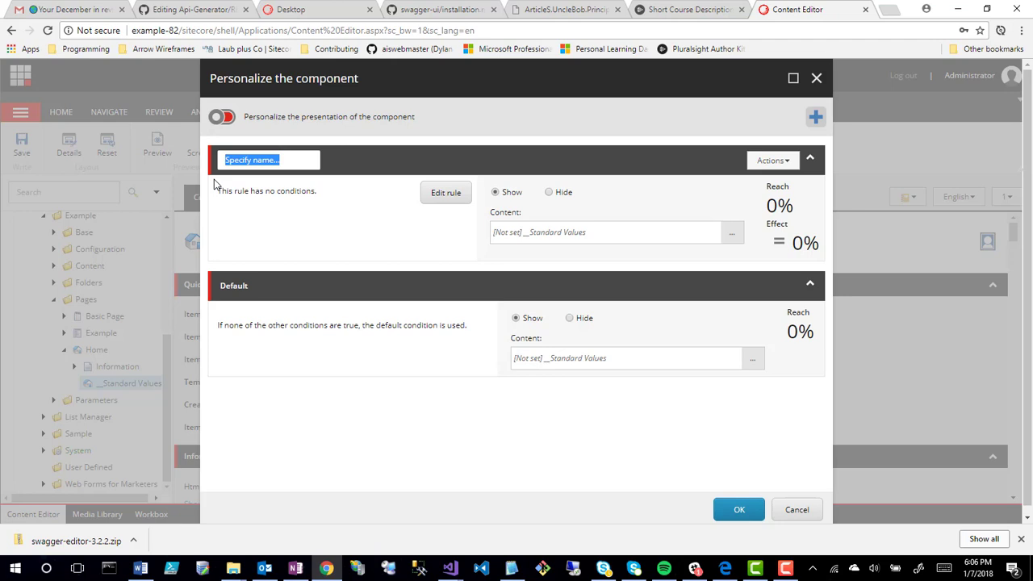
{"action": "type", "text": "Option 1"}
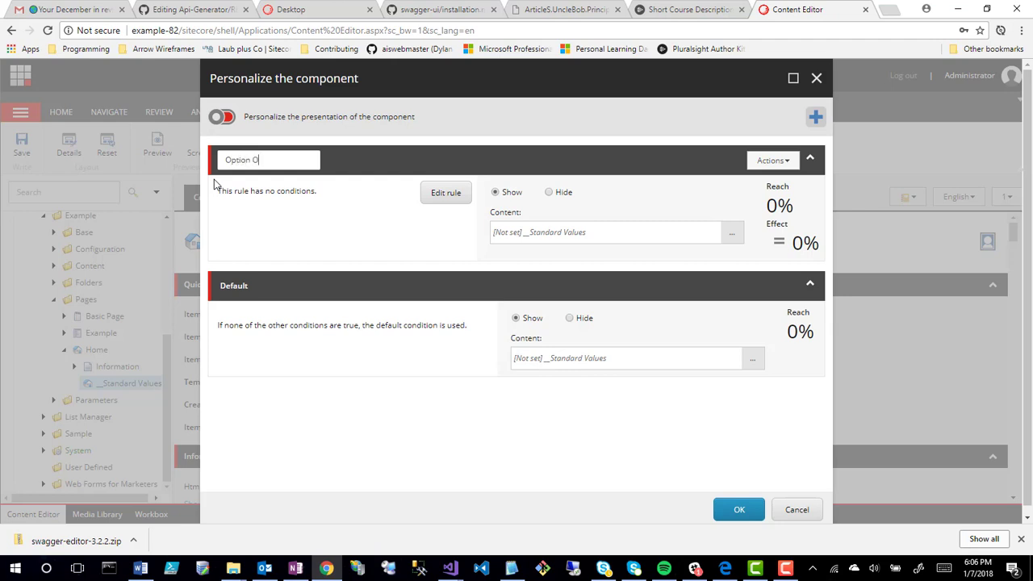
{"action": "key", "text": "Return"}
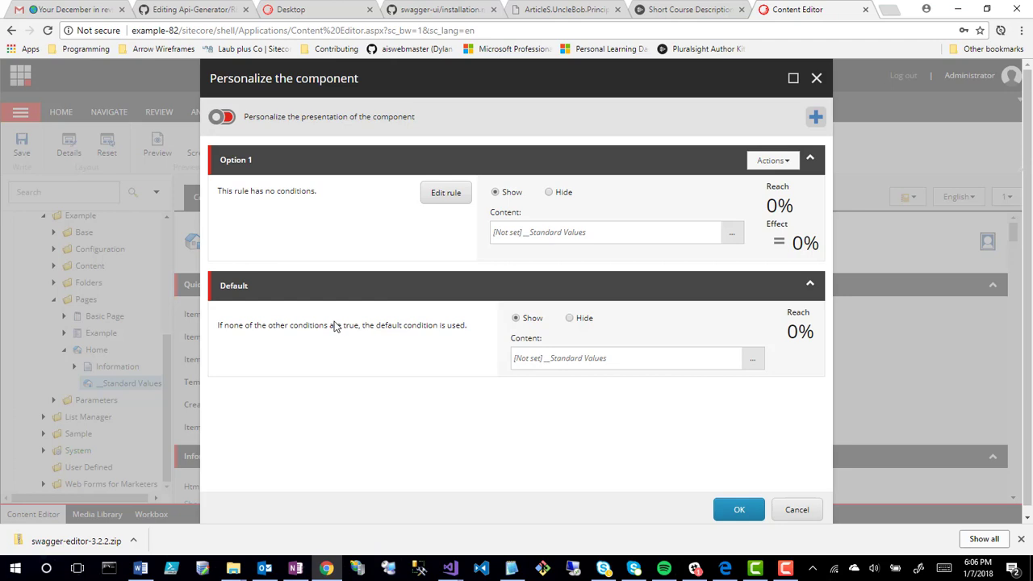
Step: Browse the rule conditions available for Option 1, from Predefined Rules through Device, Fields, Item Hierarchy, Social and System, and cancel rule creation
{"action": "left_click", "coordinate": [450, 199]}
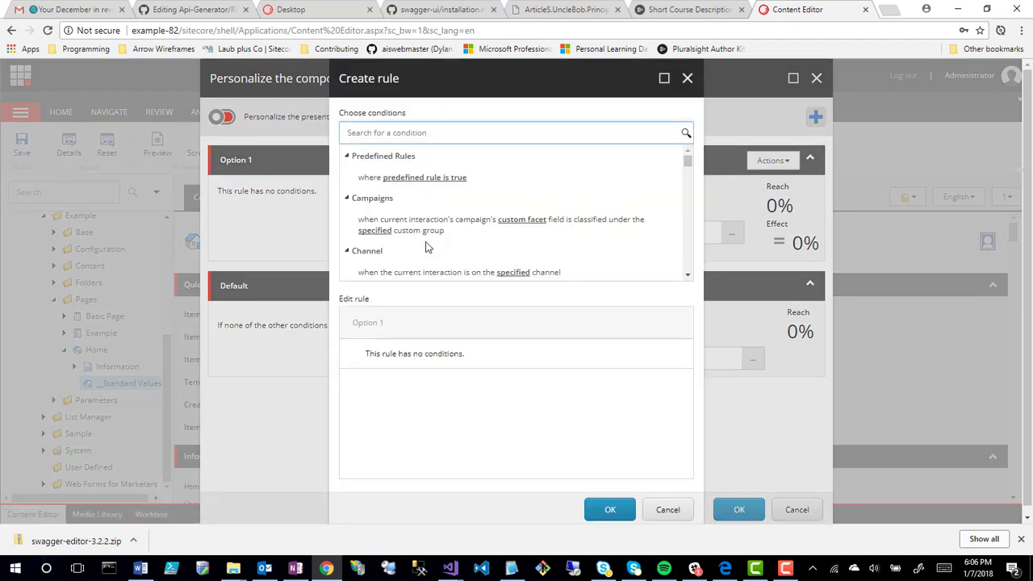
{"action": "scroll", "coordinate": [477, 230], "scroll_direction": "down", "scroll_amount": 3}
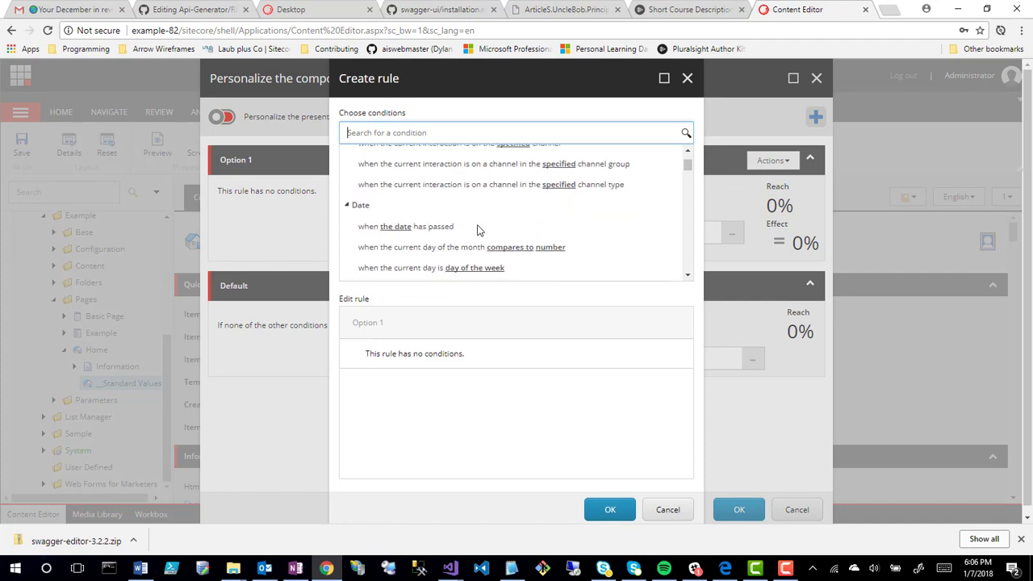
{"action": "scroll", "coordinate": [477, 230], "scroll_direction": "down", "scroll_amount": 3}
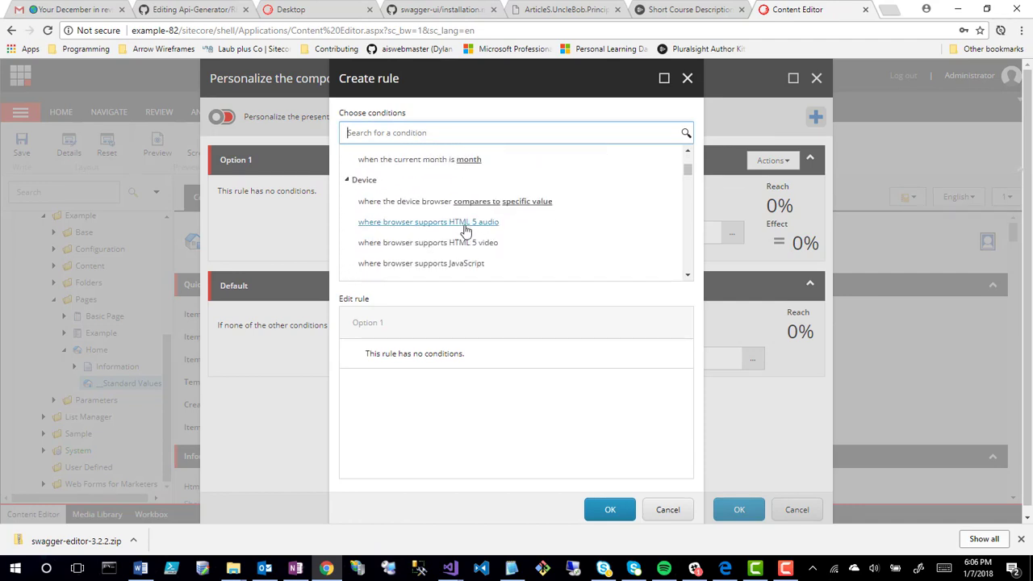
{"action": "scroll", "coordinate": [456, 230], "scroll_direction": "down", "scroll_amount": 4}
{"action": "scroll", "coordinate": [454, 231], "scroll_direction": "down", "scroll_amount": 1}
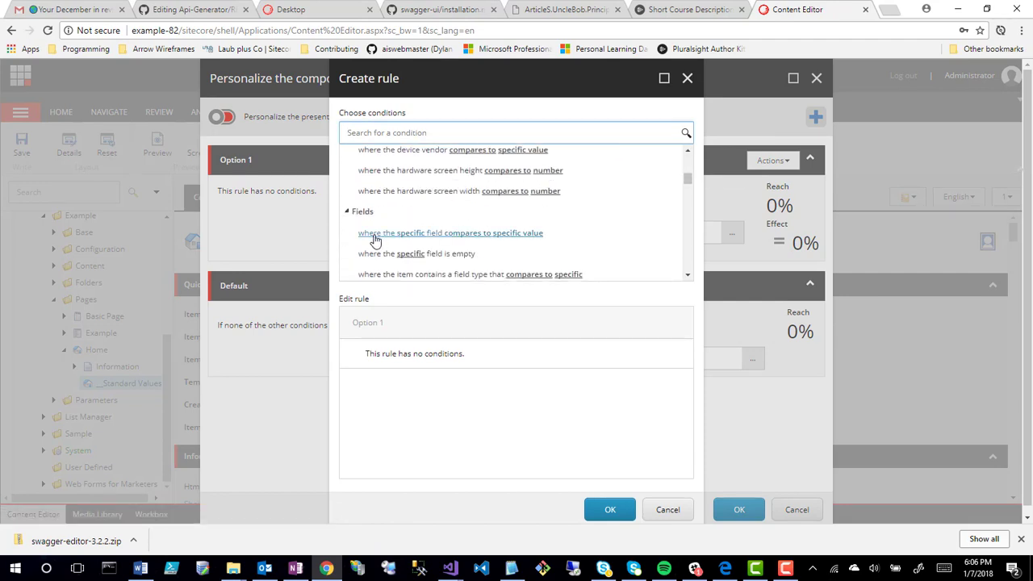
{"action": "scroll", "coordinate": [380, 252], "scroll_direction": "down", "scroll_amount": 3}
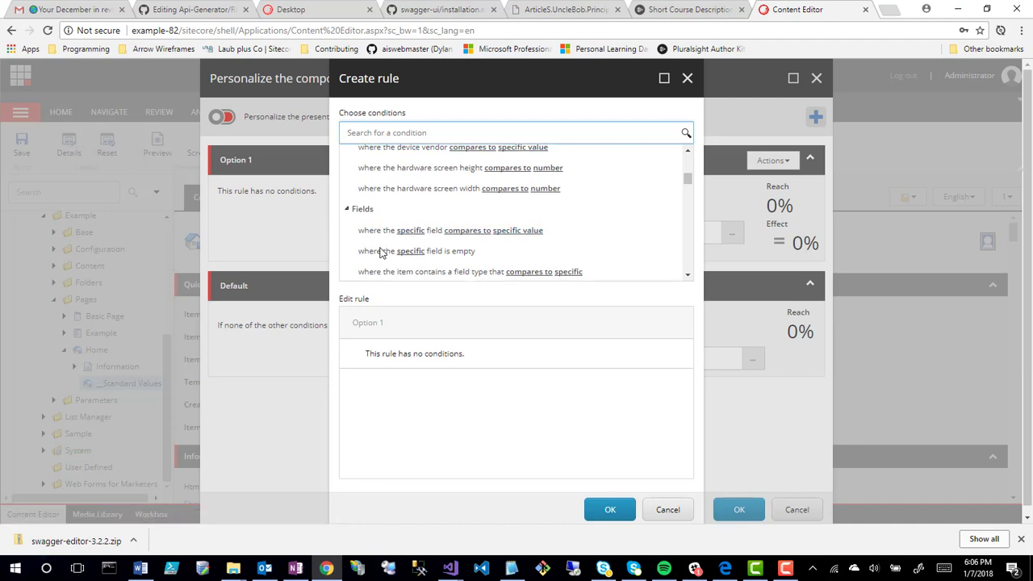
{"action": "scroll", "coordinate": [381, 208], "scroll_direction": "down", "scroll_amount": 2}
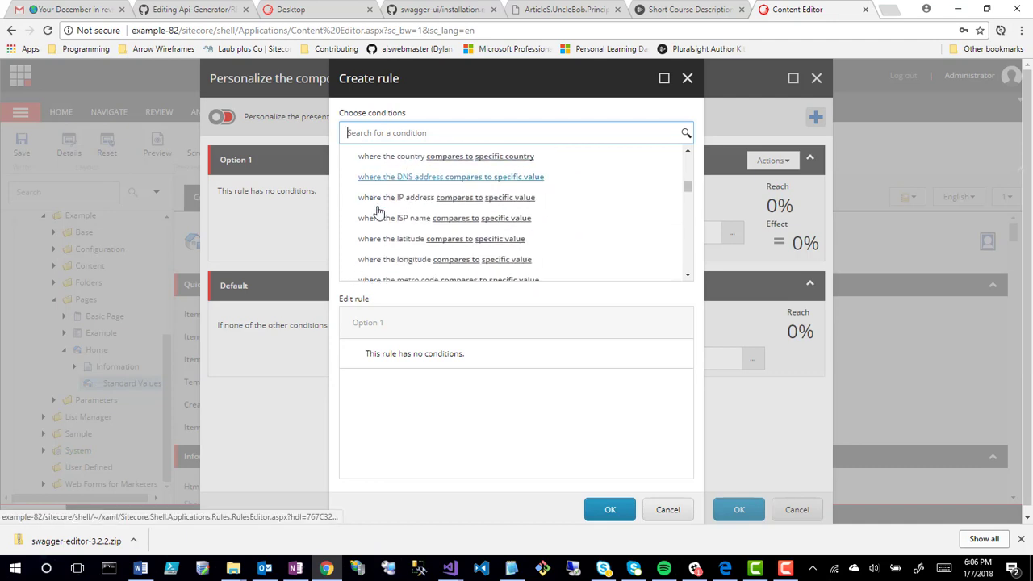
{"action": "scroll", "coordinate": [377, 211], "scroll_direction": "down", "scroll_amount": 3}
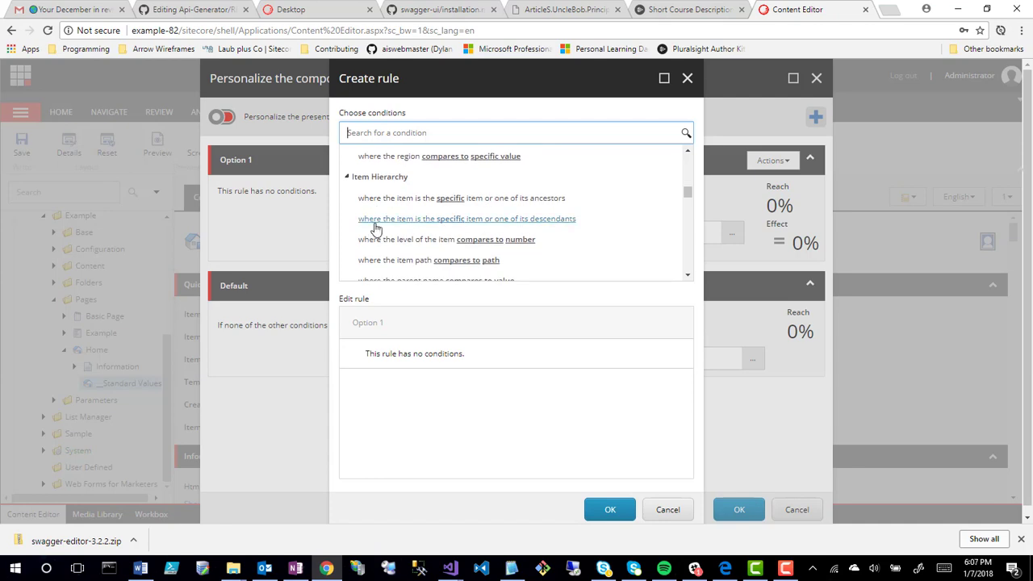
{"action": "scroll", "coordinate": [376, 226], "scroll_direction": "down", "scroll_amount": 1}
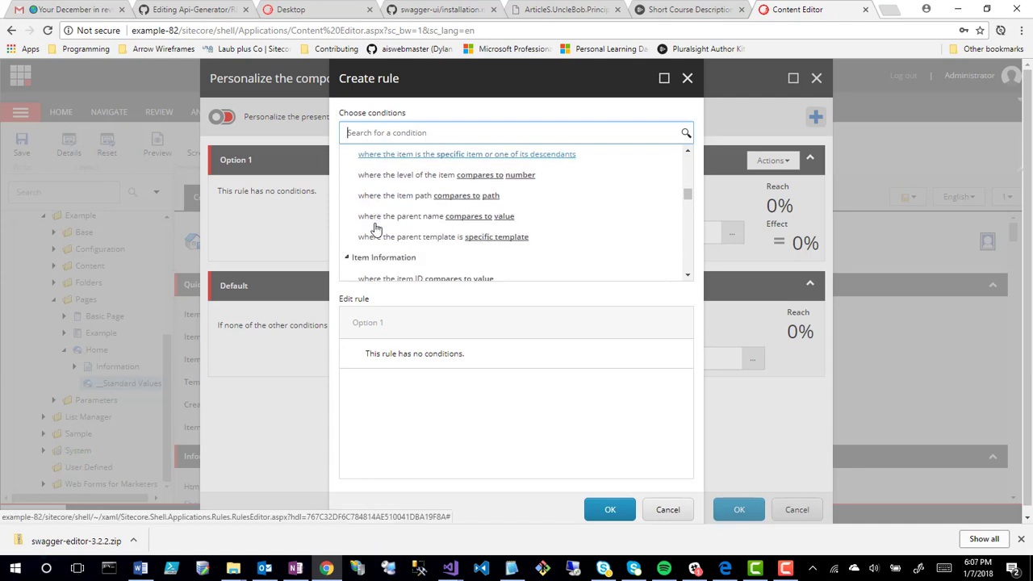
{"action": "scroll", "coordinate": [376, 224], "scroll_direction": "up", "scroll_amount": 1}
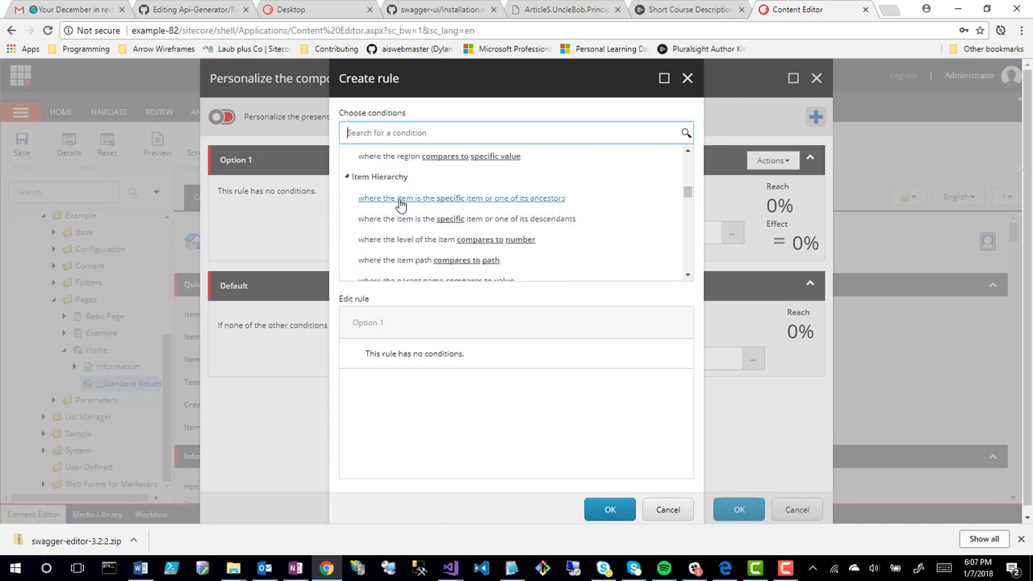
{"action": "scroll", "coordinate": [401, 148], "scroll_direction": "down", "scroll_amount": 5}
{"action": "scroll", "coordinate": [395, 156], "scroll_direction": "down", "scroll_amount": 5}
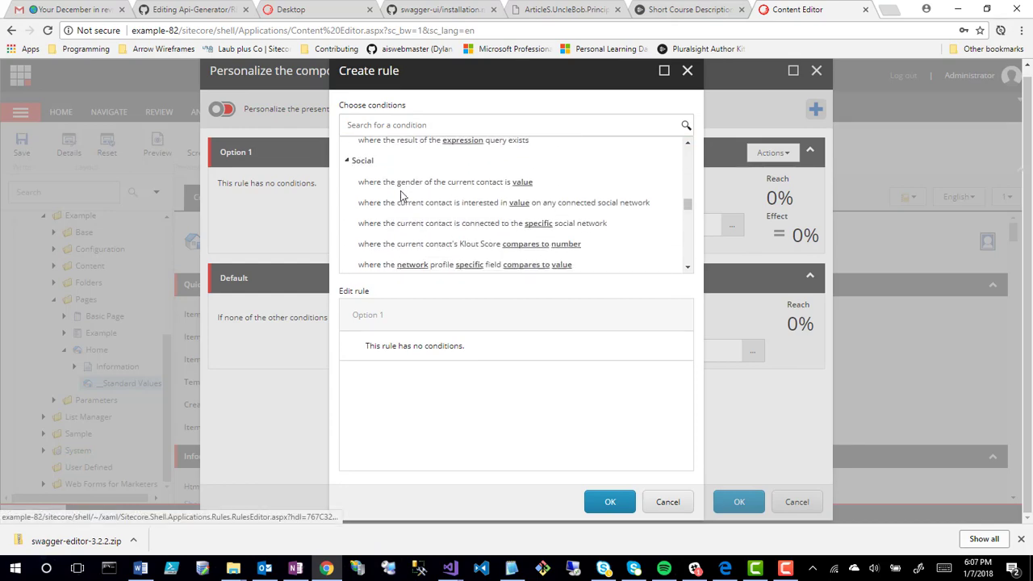
{"action": "scroll", "coordinate": [400, 198], "scroll_direction": "down", "scroll_amount": 3}
{"action": "scroll", "coordinate": [400, 198], "scroll_direction": "down", "scroll_amount": 2}
{"action": "scroll", "coordinate": [399, 197], "scroll_direction": "up", "scroll_amount": 2}
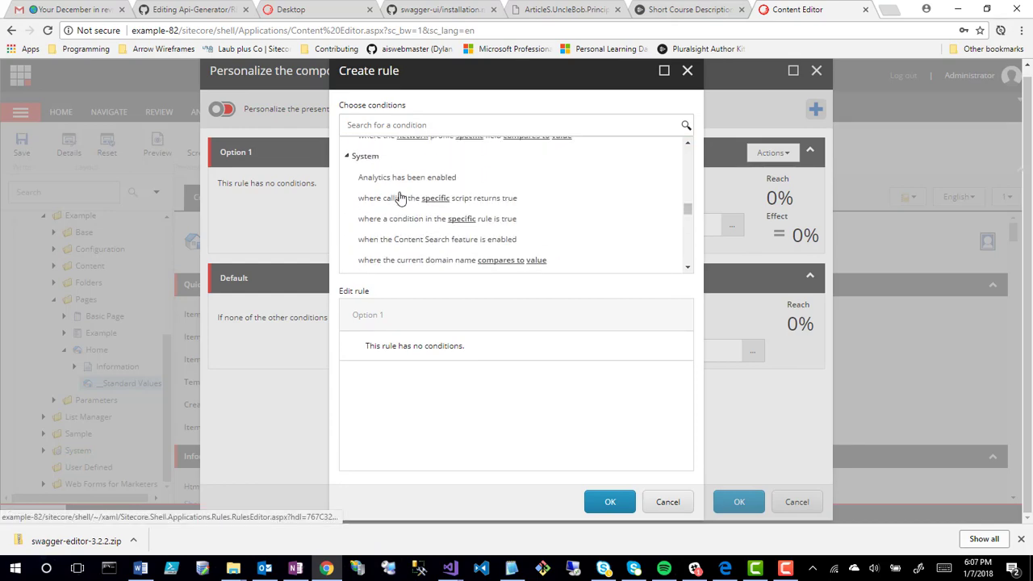
{"action": "scroll", "coordinate": [398, 201], "scroll_direction": "down", "scroll_amount": 4}
{"action": "scroll", "coordinate": [398, 200], "scroll_direction": "down", "scroll_amount": 5}
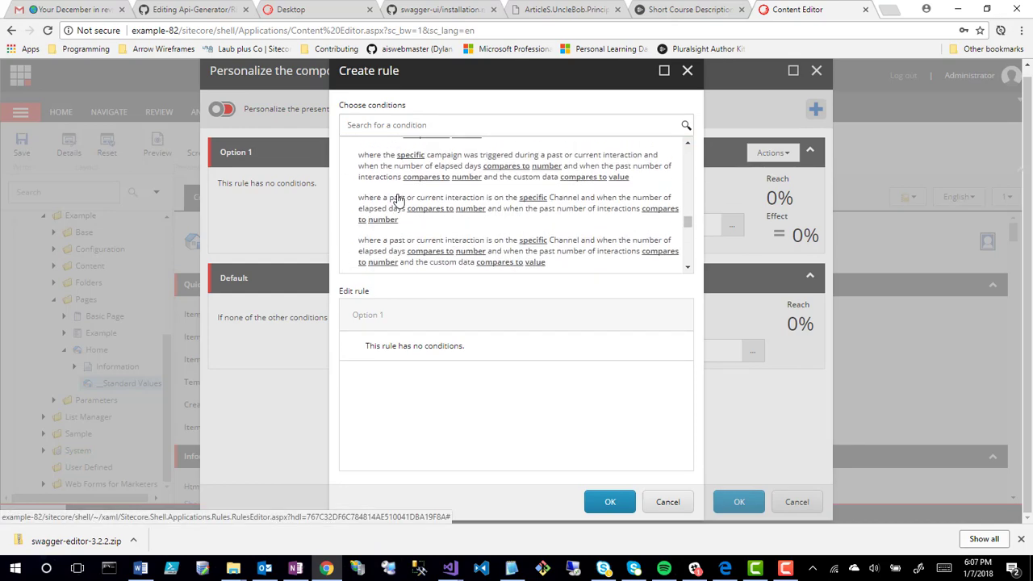
{"action": "scroll", "coordinate": [398, 200], "scroll_direction": "up", "scroll_amount": 3}
{"action": "scroll", "coordinate": [397, 201], "scroll_direction": "down", "scroll_amount": 2}
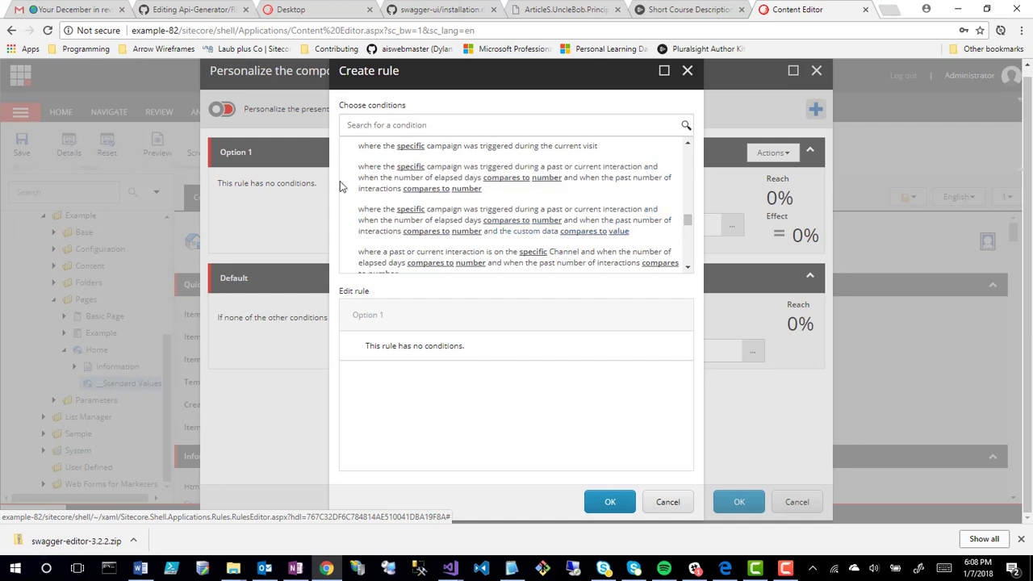
{"action": "left_click", "coordinate": [669, 502]}
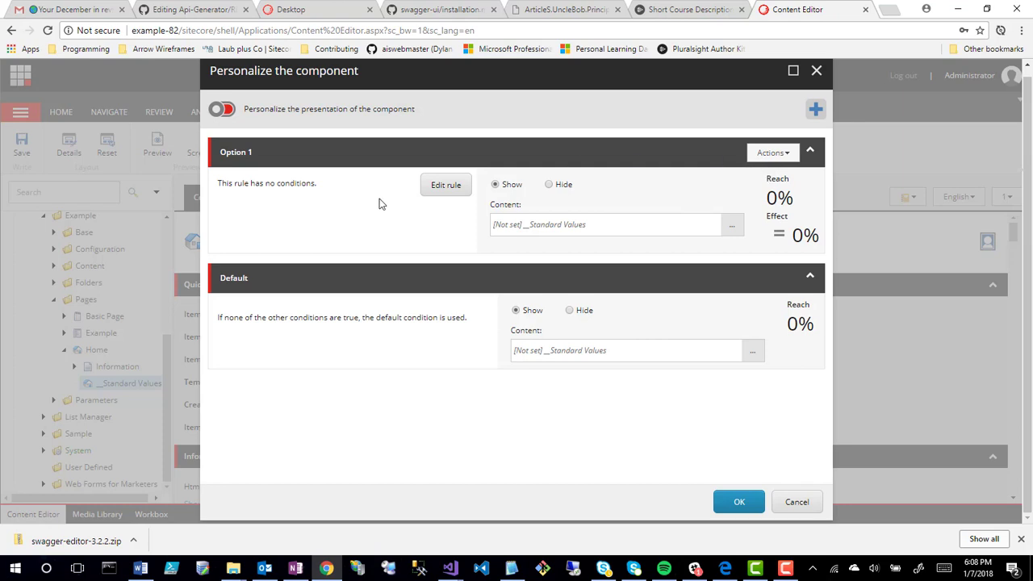
Step: Reopen the rule editor for Option 1, review the first condition groups and the empty rule, and cancel again
{"action": "left_click", "coordinate": [426, 192]}
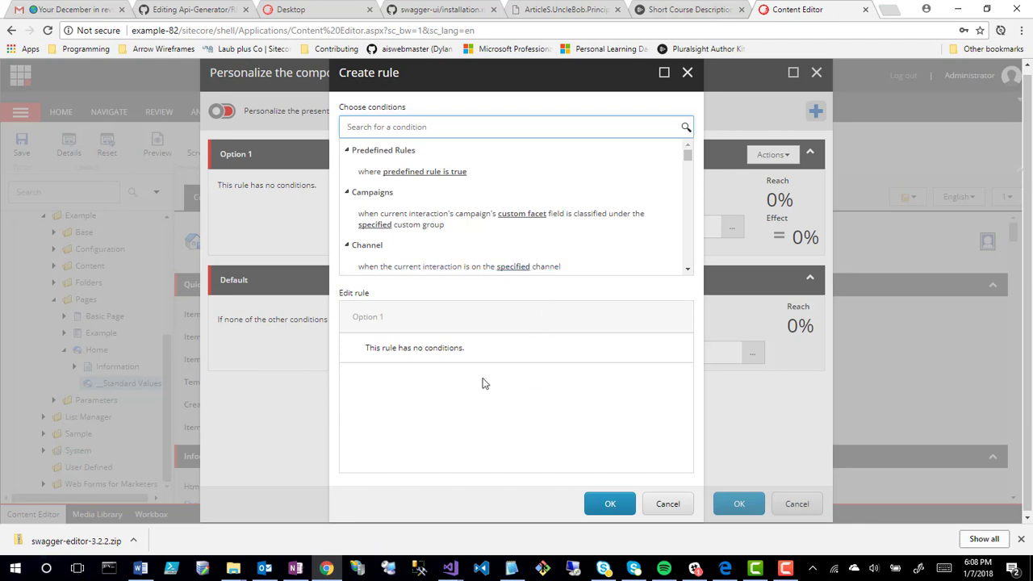
{"action": "scroll", "coordinate": [426, 171], "scroll_direction": "down", "scroll_amount": 2}
{"action": "scroll", "coordinate": [426, 170], "scroll_direction": "up", "scroll_amount": 3}
{"action": "left_click", "coordinate": [670, 504]}
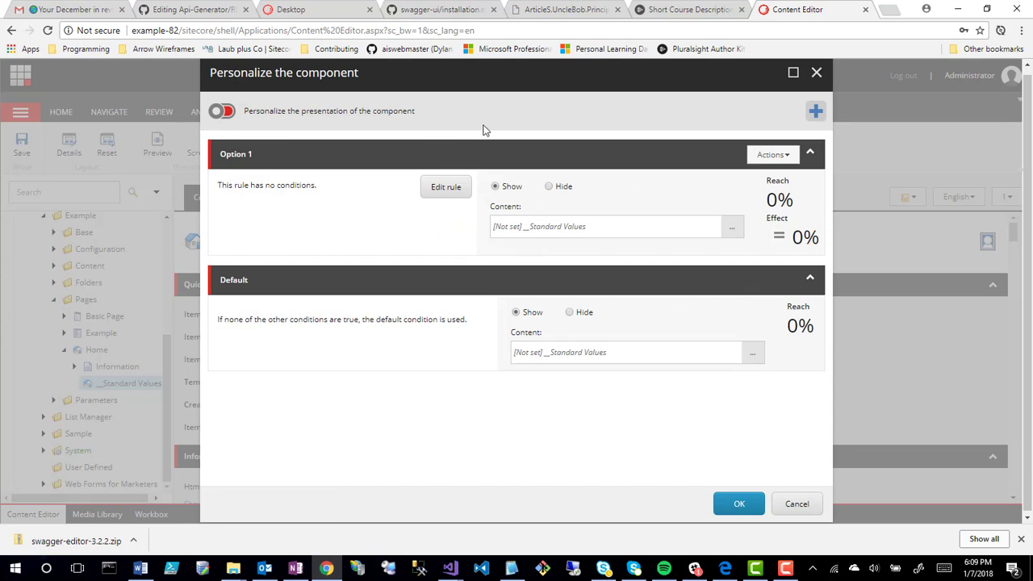
Step: Enable personalizing the component's presentation and set Option 1's rendering to Comments from Renderings/Example/Renderings
{"action": "left_click", "coordinate": [226, 113]}
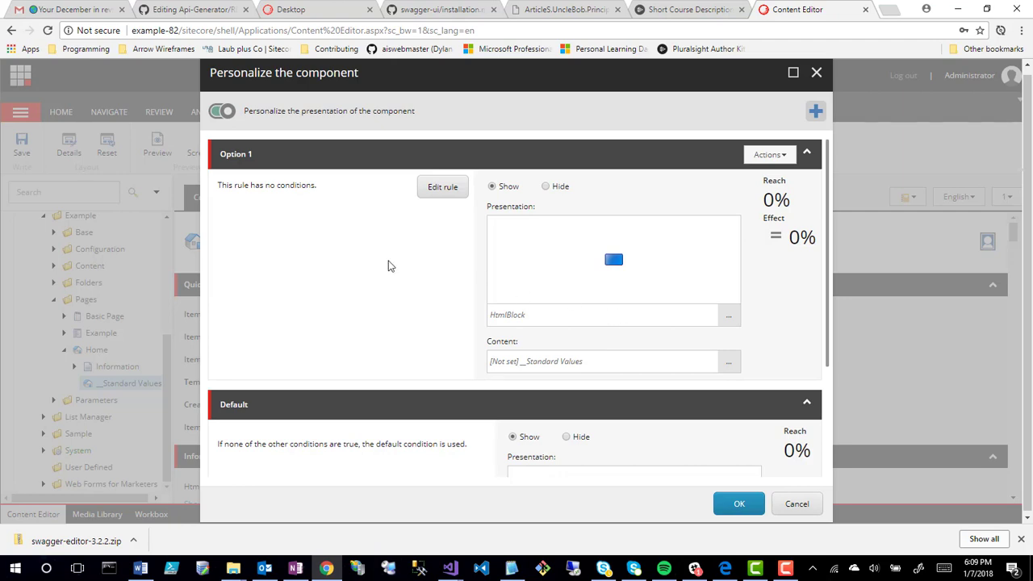
{"action": "scroll", "coordinate": [365, 259], "scroll_direction": "down", "scroll_amount": 1}
{"action": "scroll", "coordinate": [365, 258], "scroll_direction": "down", "scroll_amount": 2}
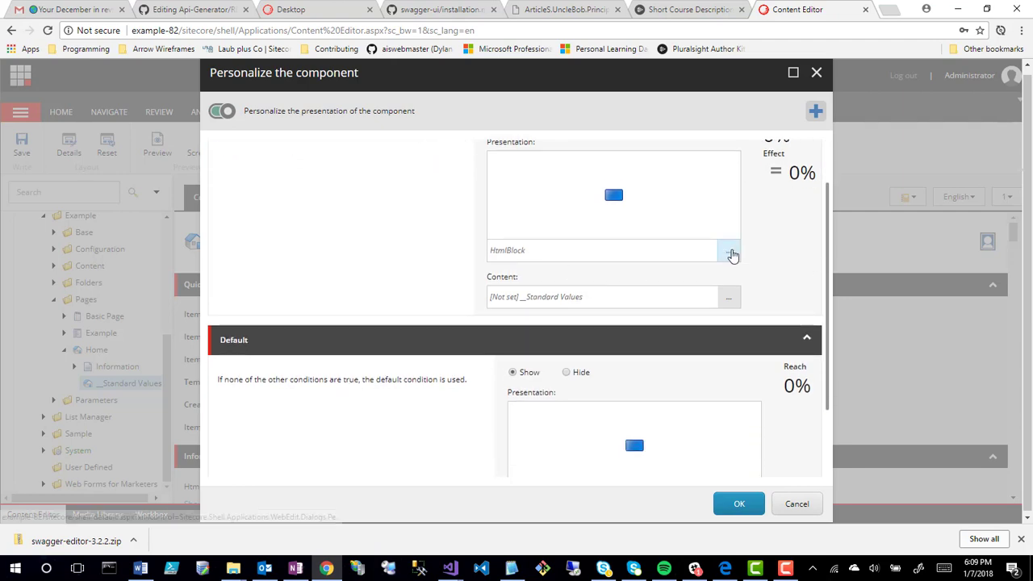
{"action": "left_click", "coordinate": [728, 251]}
{"action": "left_click", "coordinate": [309, 205]}
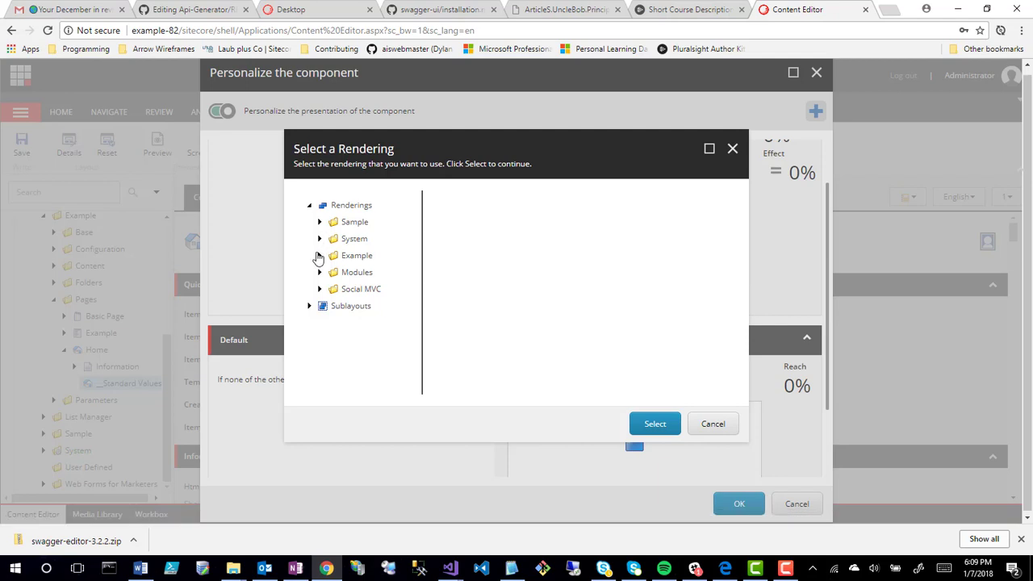
{"action": "left_click", "coordinate": [319, 256]}
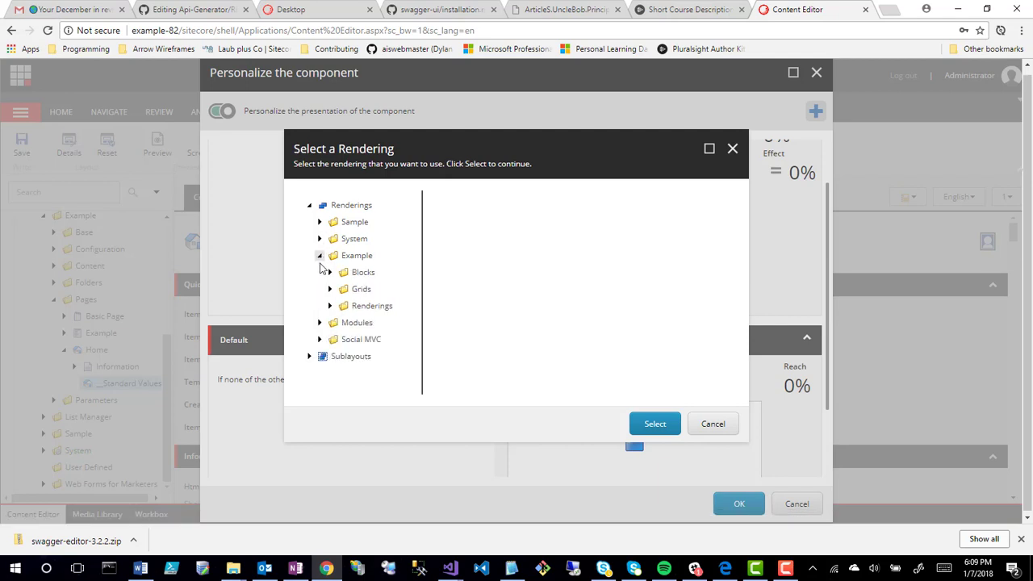
{"action": "left_click", "coordinate": [330, 306]}
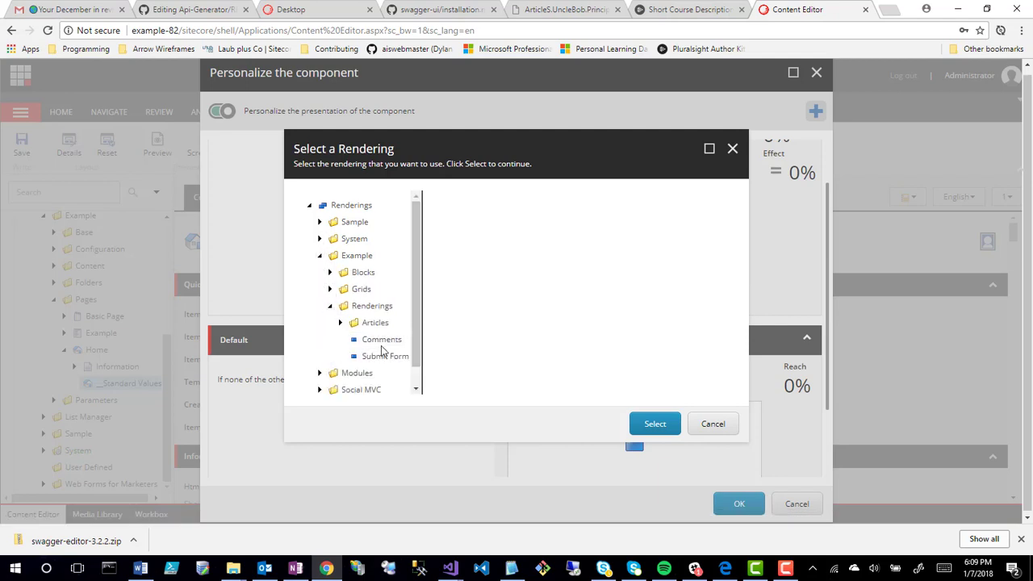
{"action": "left_click", "coordinate": [383, 340]}
{"action": "left_click", "coordinate": [661, 428]}
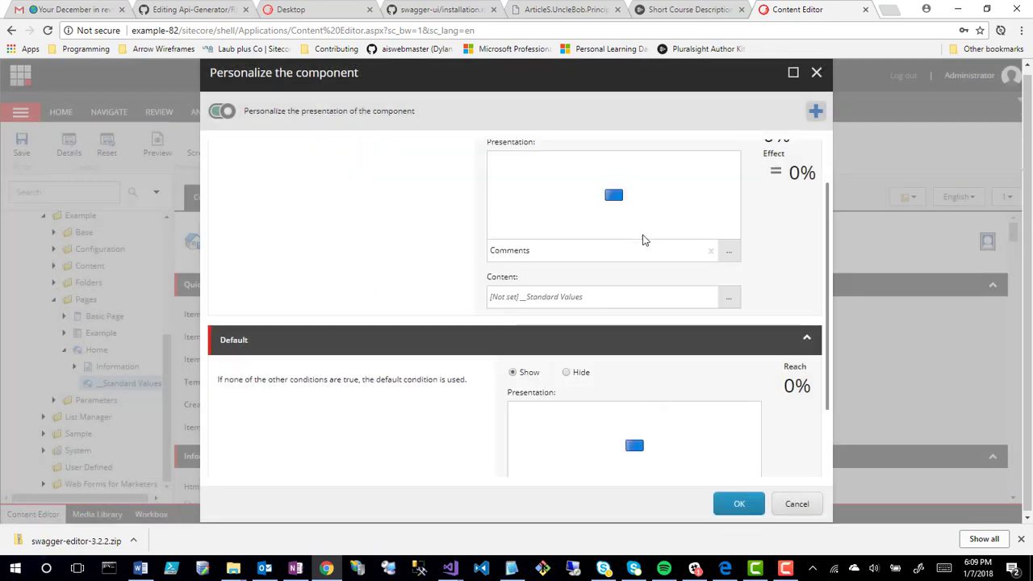
Step: Examine the presentation, content, Reach and Effect of Option 1 against the Default condition, and review the actions available for Option 1
{"action": "scroll", "coordinate": [411, 297], "scroll_direction": "up", "scroll_amount": 1}
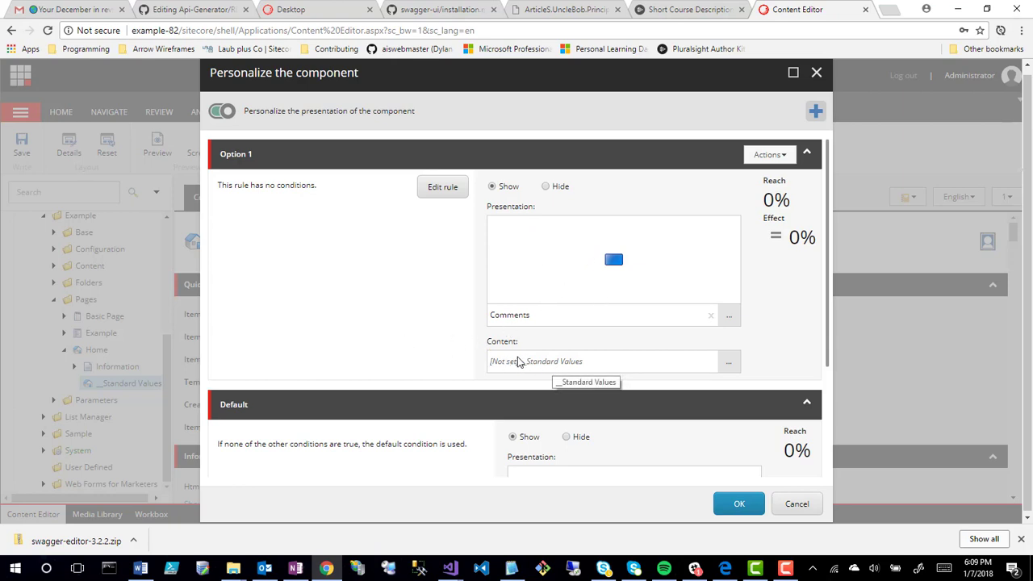
{"action": "scroll", "coordinate": [450, 331], "scroll_direction": "down", "scroll_amount": 2}
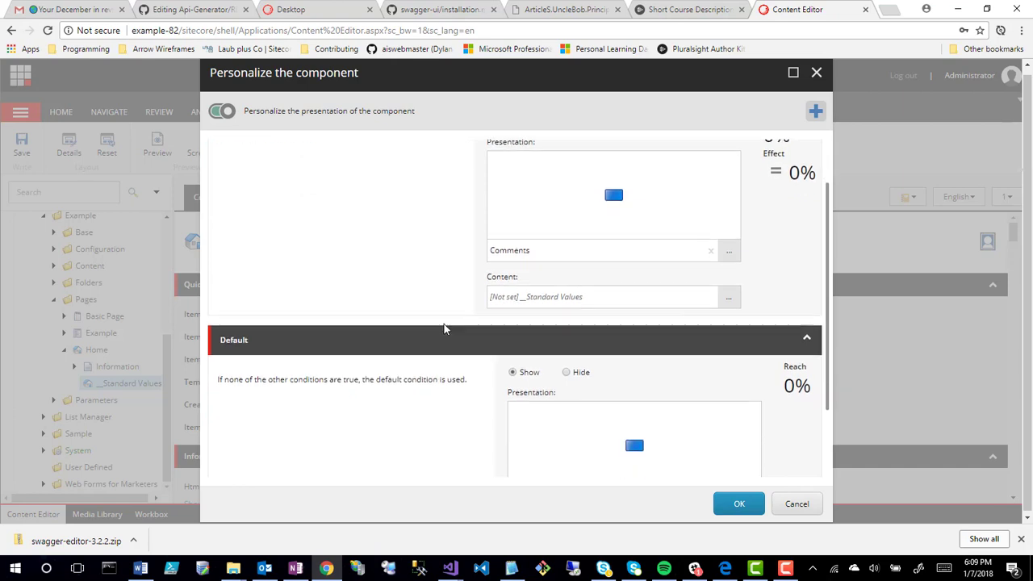
{"action": "scroll", "coordinate": [444, 327], "scroll_direction": "up", "scroll_amount": 3}
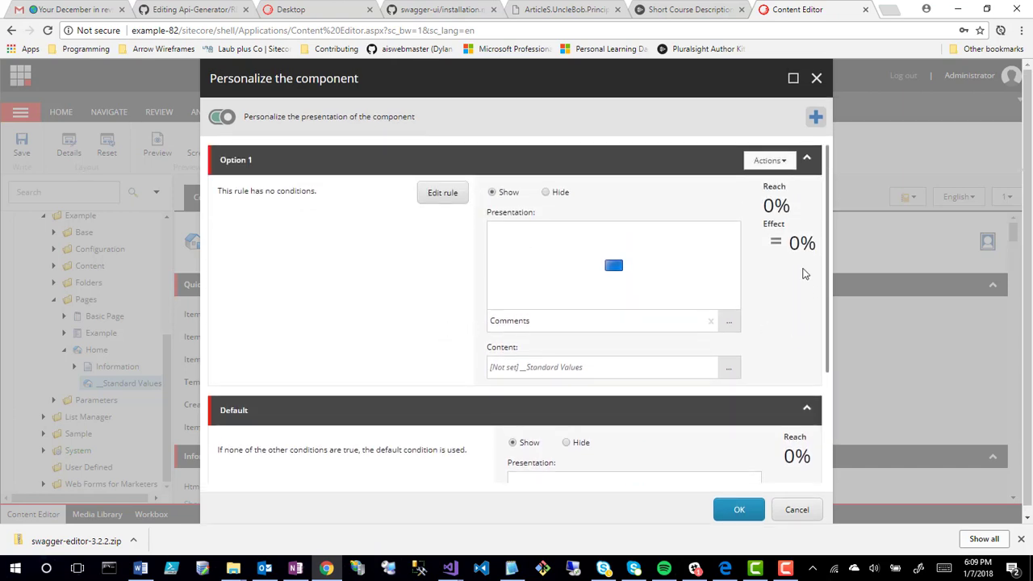
{"action": "scroll", "coordinate": [334, 252], "scroll_direction": "down", "scroll_amount": 3}
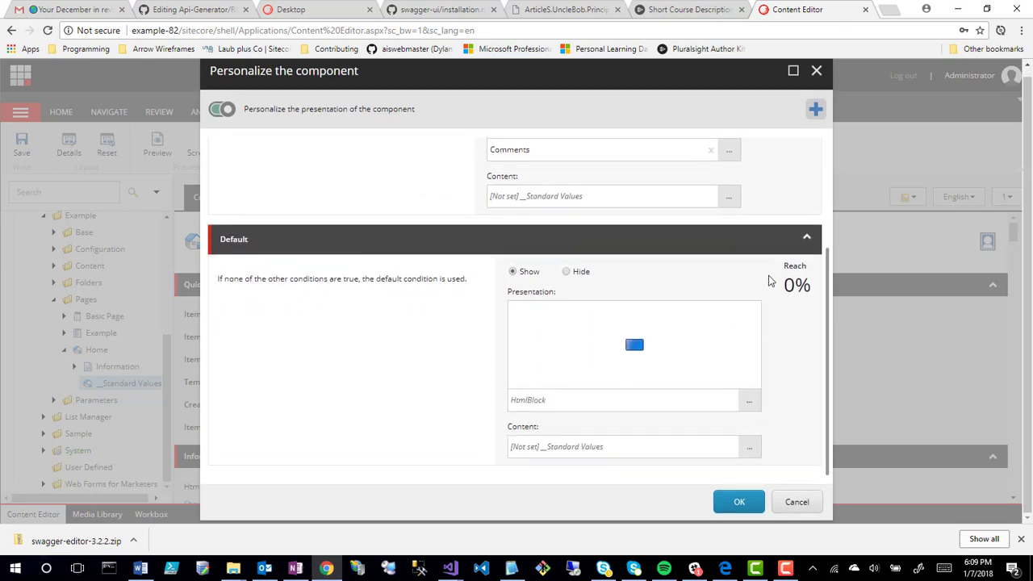
{"action": "scroll", "coordinate": [780, 285], "scroll_direction": "up", "scroll_amount": 4}
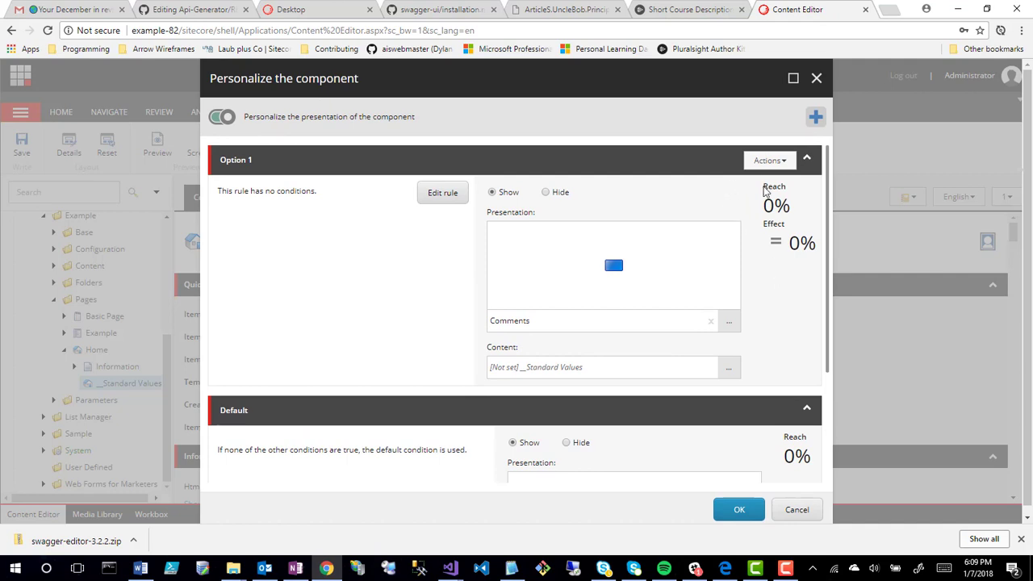
{"action": "left_click_drag", "start_coordinate": [766, 189], "coordinate": [812, 274]}
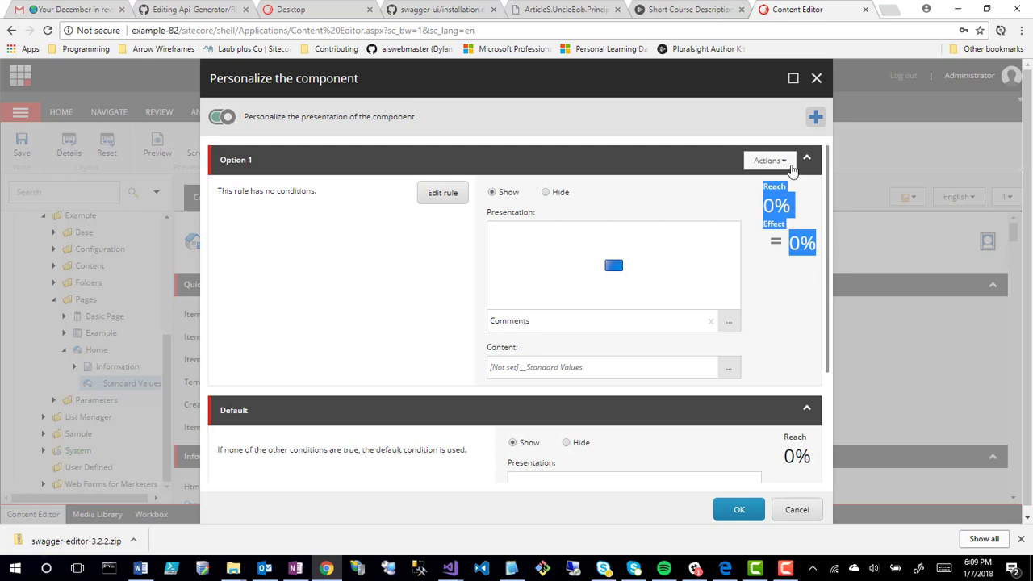
{"action": "left_click", "coordinate": [773, 160]}
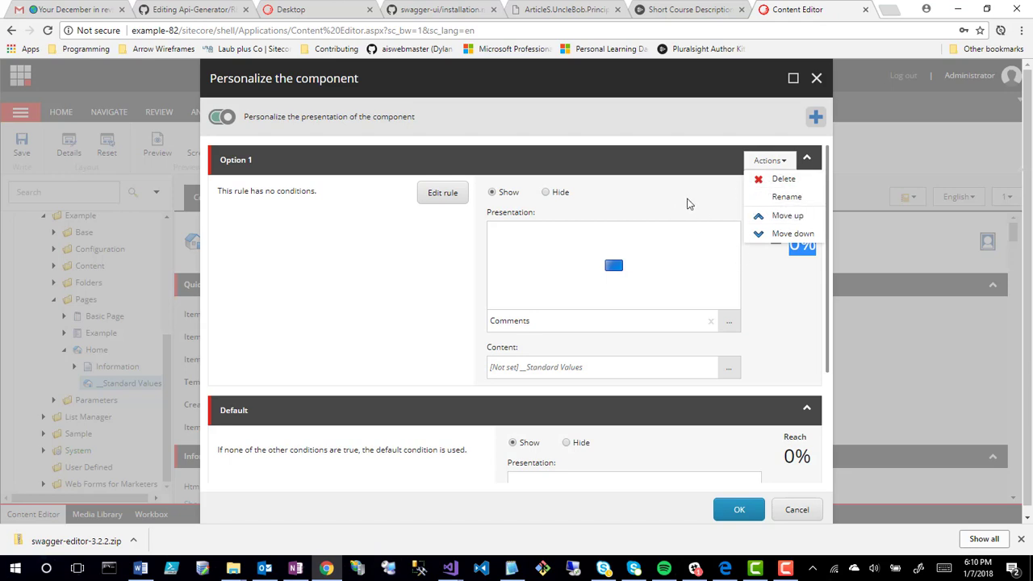
{"action": "left_click", "coordinate": [686, 203]}
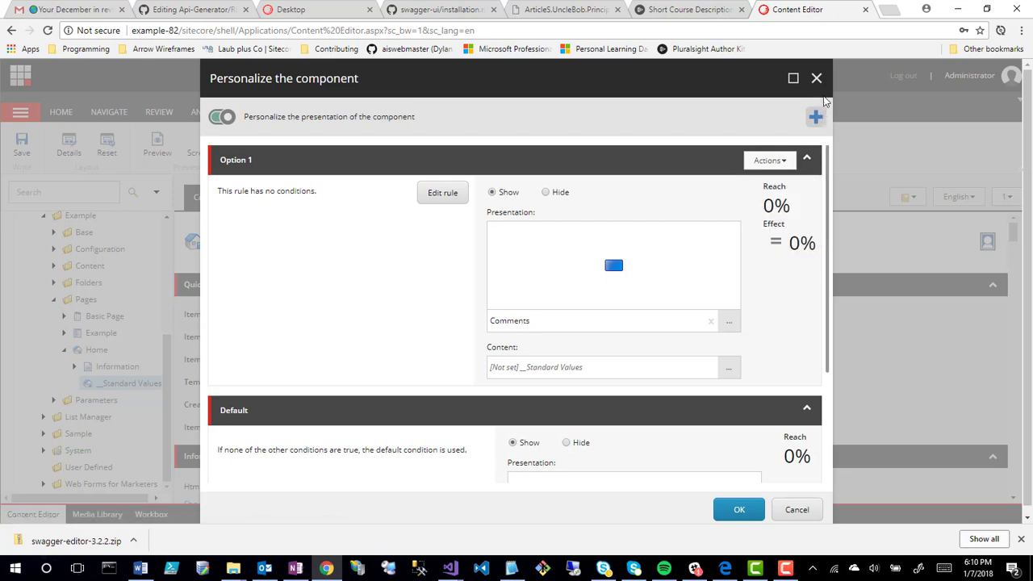
Step: Close the component personalization without saving and show the Device Editor's placeholder settings
{"action": "left_click", "coordinate": [816, 77]}
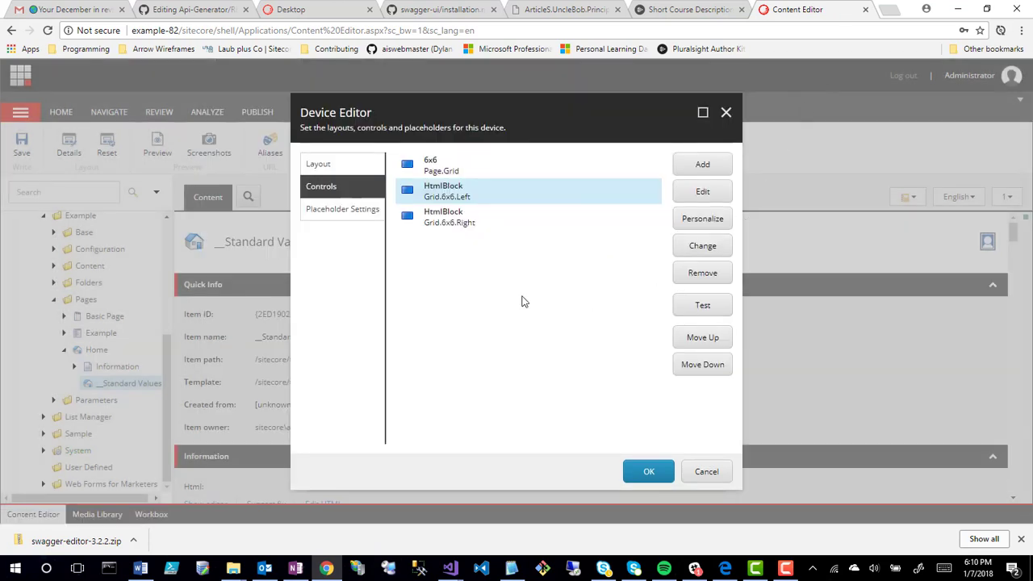
{"action": "left_click", "coordinate": [342, 209]}
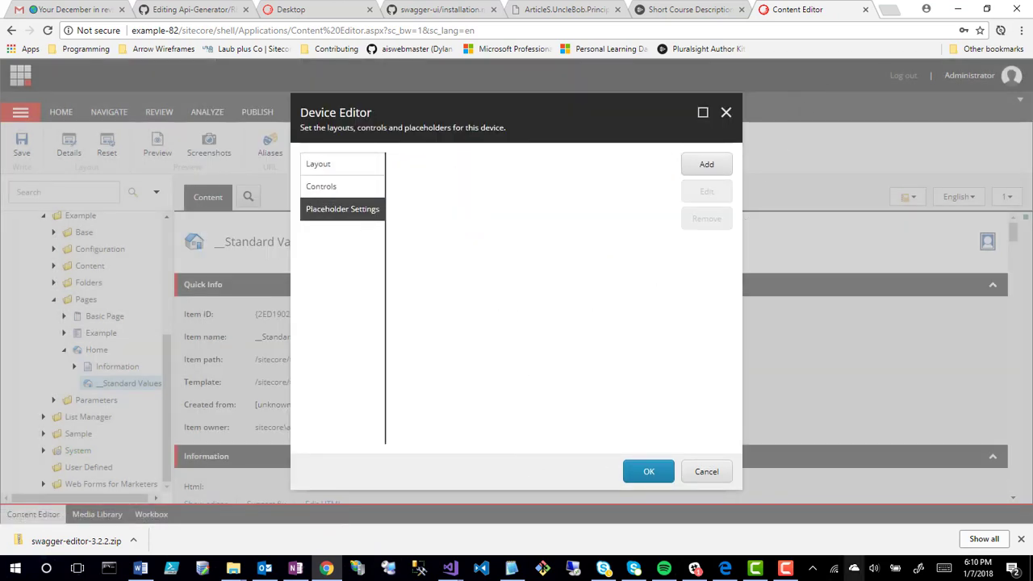